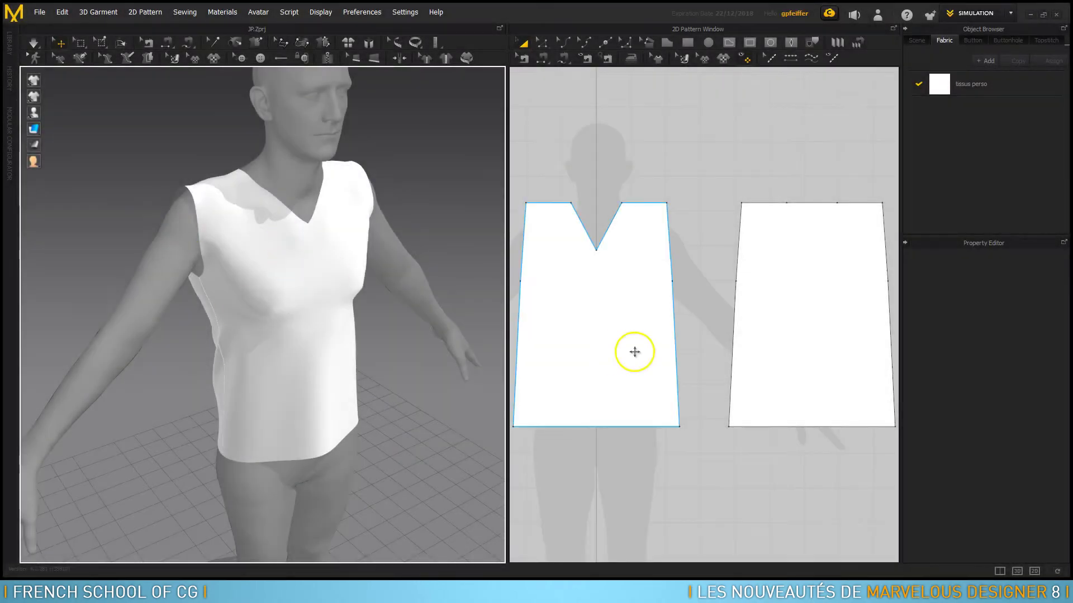
Step: Draw a tall rectangle beside the back pattern piece to serve as a sleeve
scroll(761, 333, "up", 2)
mouse_move(761, 333)
right_mouse_down()
mouse_move(601, 325)
mouse_move(646, 367)
right_mouse_up()
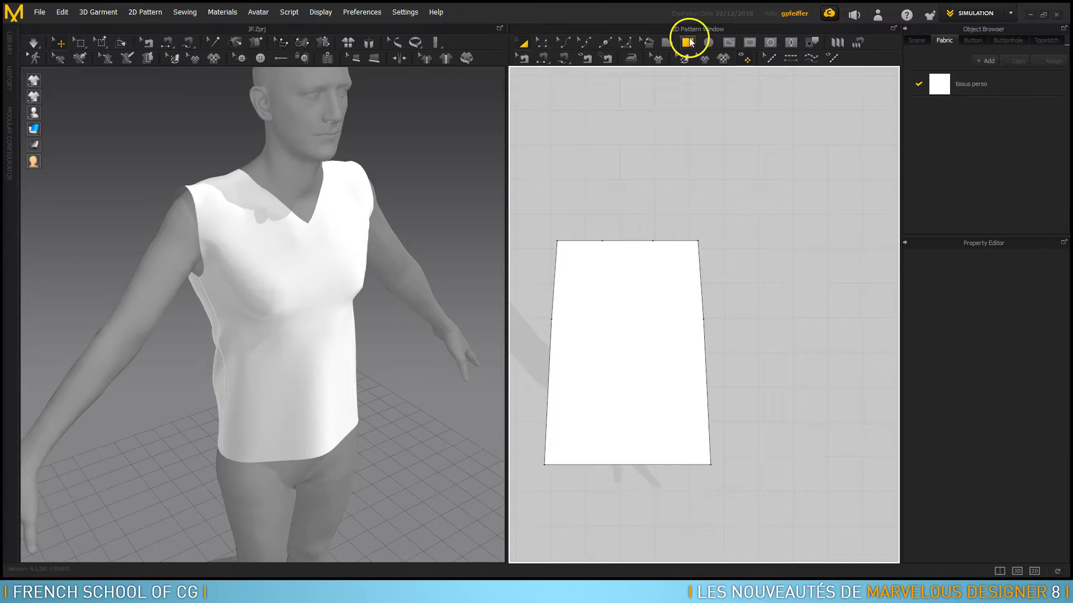
left_click(688, 43)
right_click_drag(802, 224, 708, 254)
mouse_move(666, 144)
left_mouse_down()
mouse_move(782, 325)
mouse_move(763, 317)
left_mouse_up()
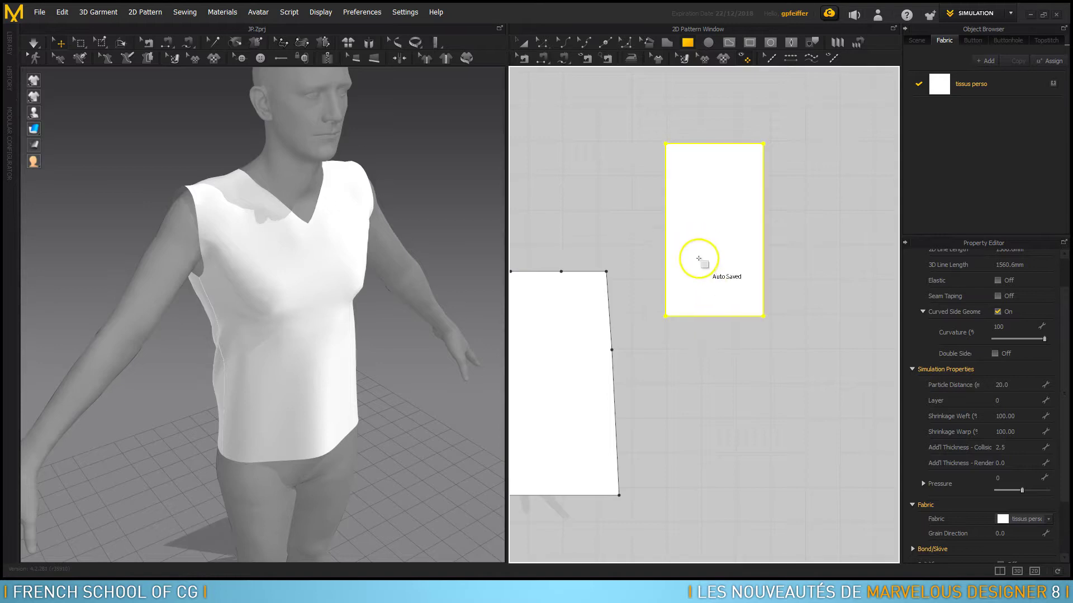
right_click_drag(702, 270, 749, 282)
Step: Change the rectangle's left edge length to 453.6 mm
left_click(542, 43)
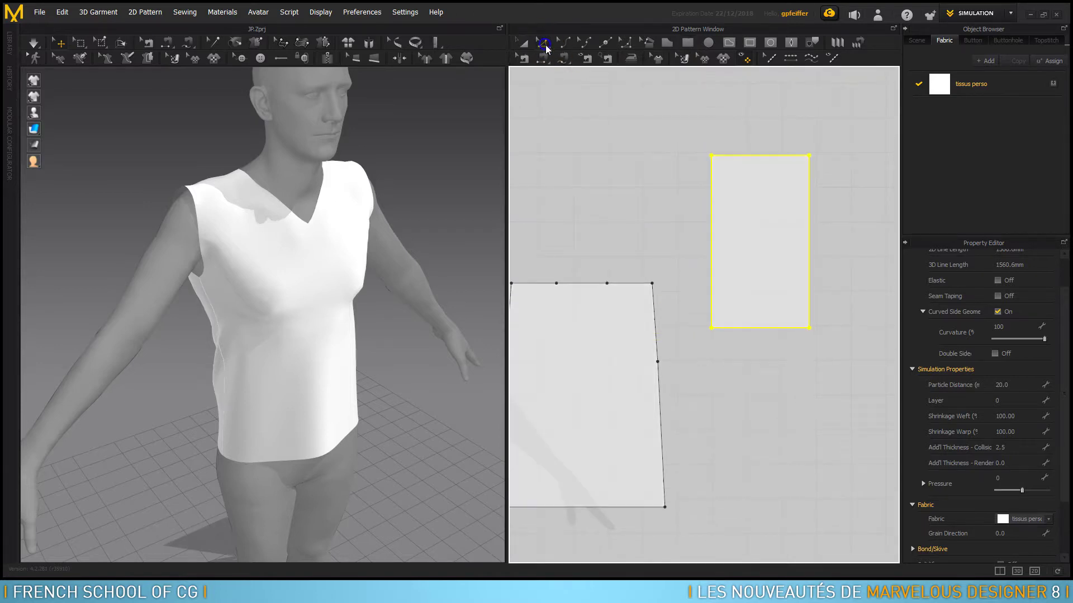
left_click(655, 296)
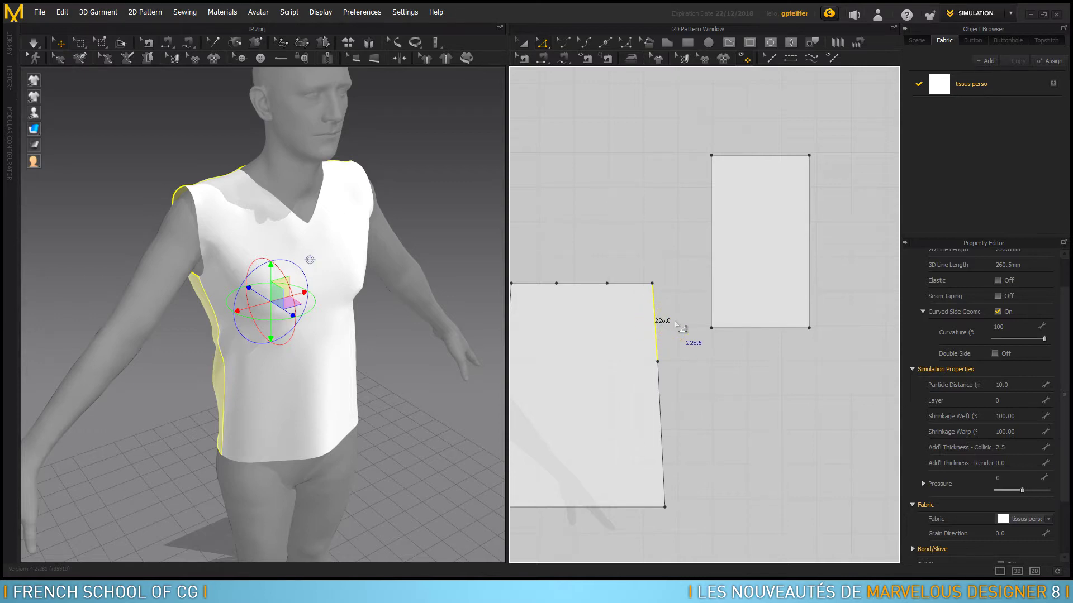
left_click(712, 256)
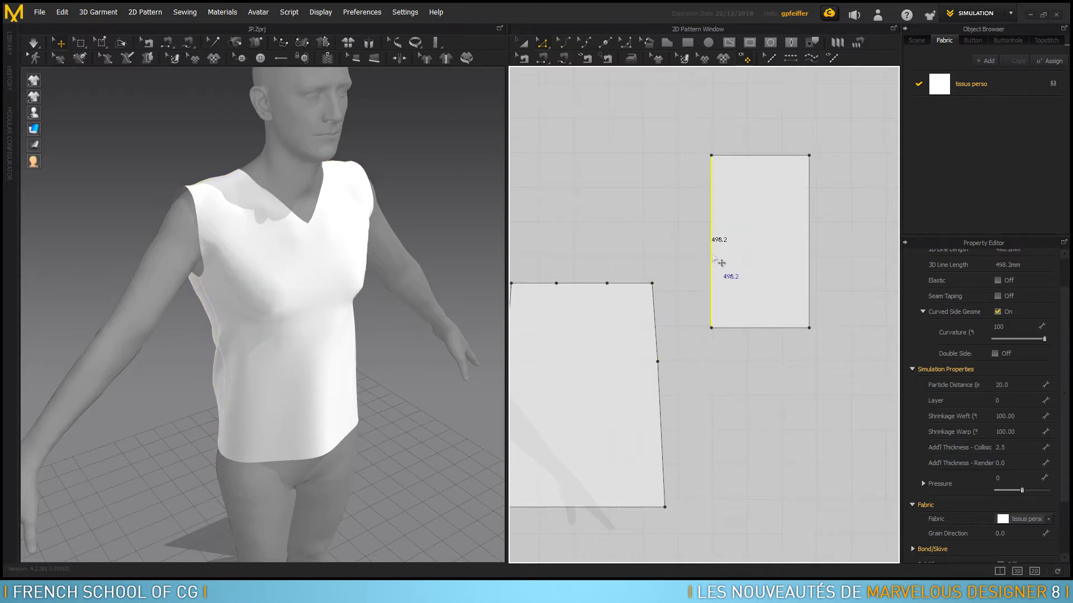
left_click(656, 322)
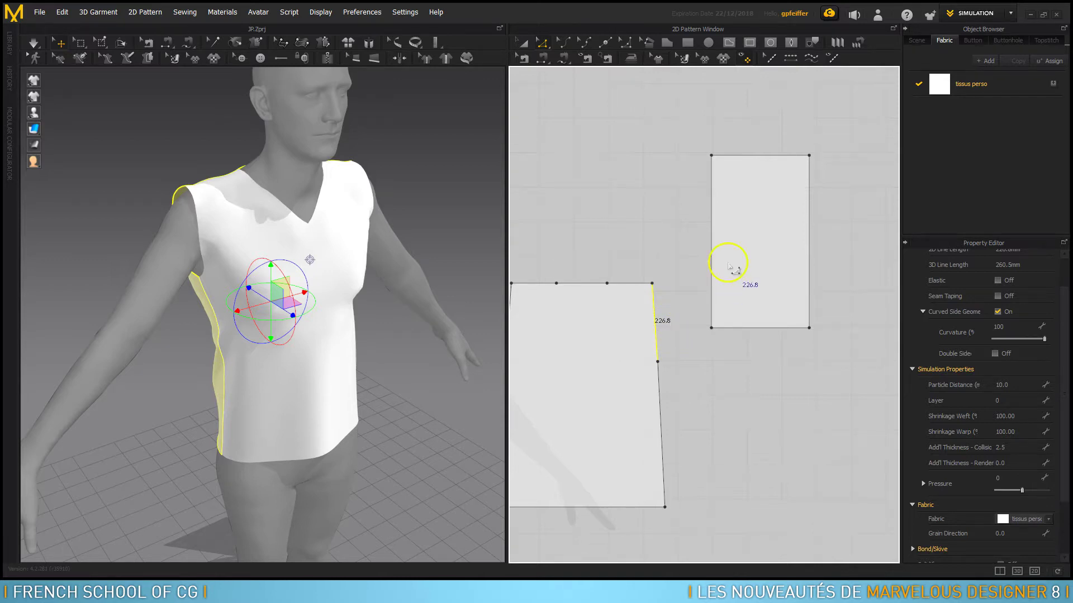
left_click(713, 254)
right_click(713, 252)
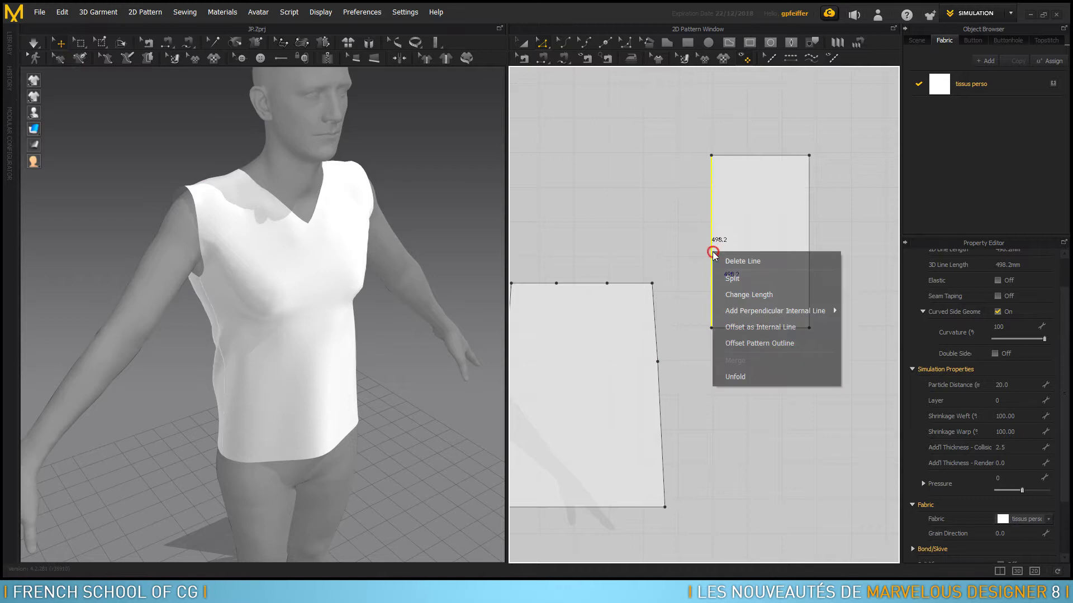
left_click(743, 296)
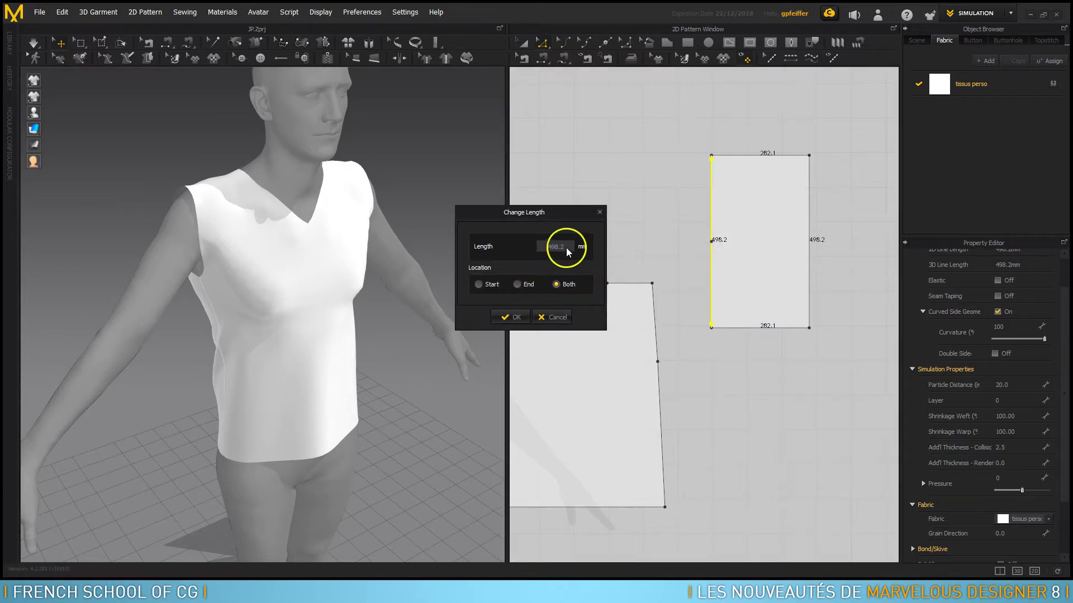
type("2")
type("53.6")
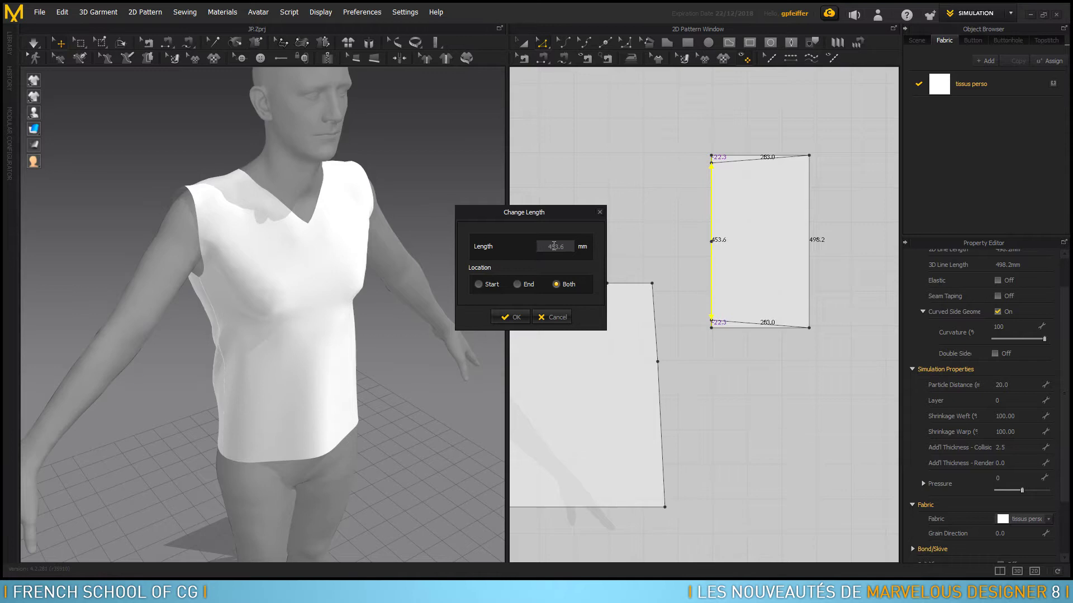
left_click(510, 317)
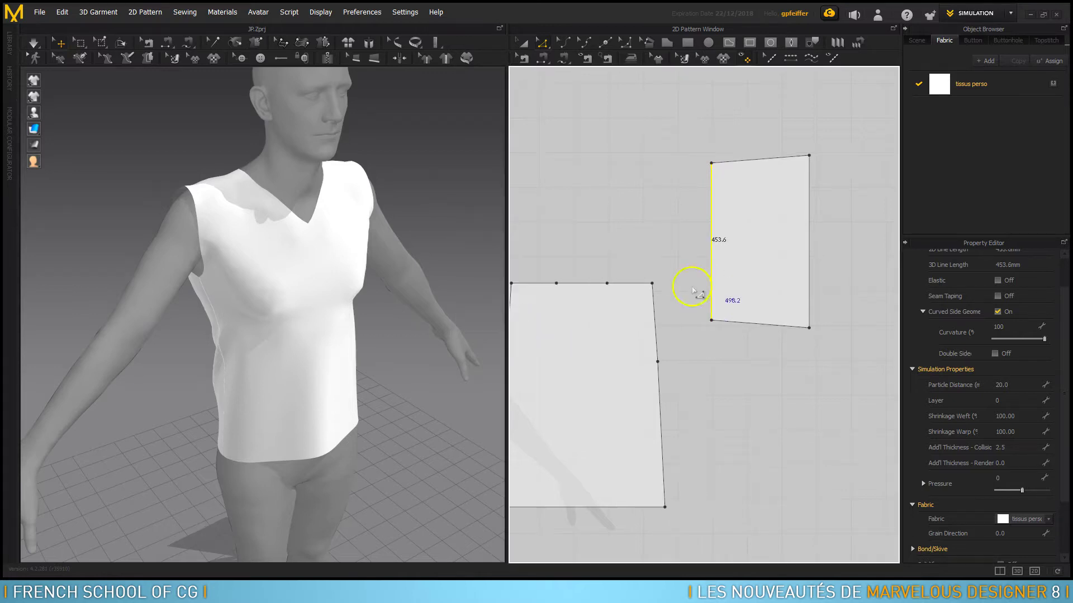
Step: Shorten the right edge to 453.6 mm, trimming equally from both ends
left_click(808, 241)
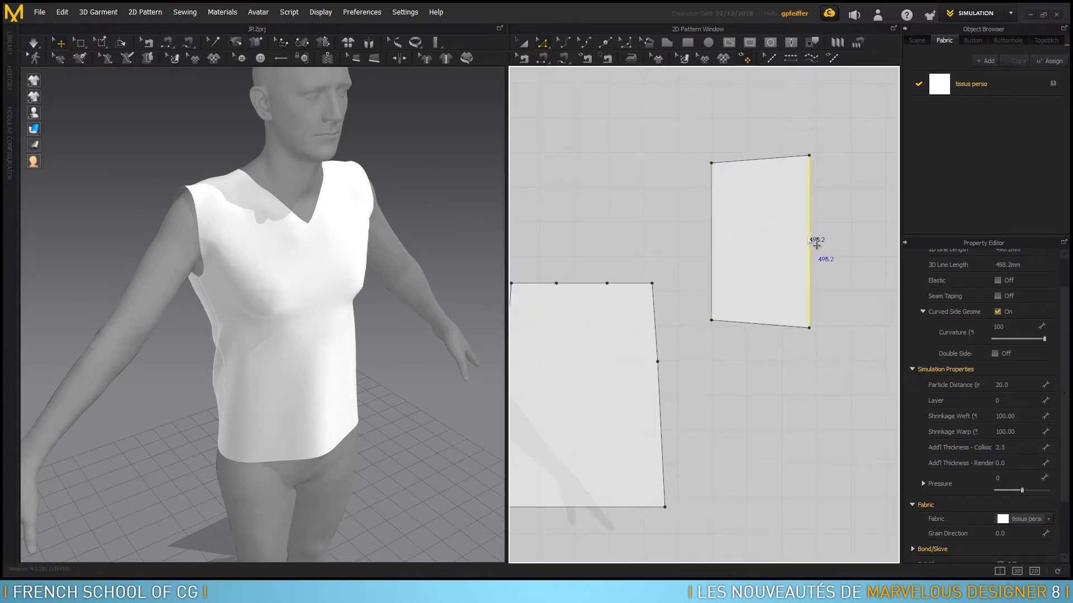
right_click(808, 239)
left_click(843, 276)
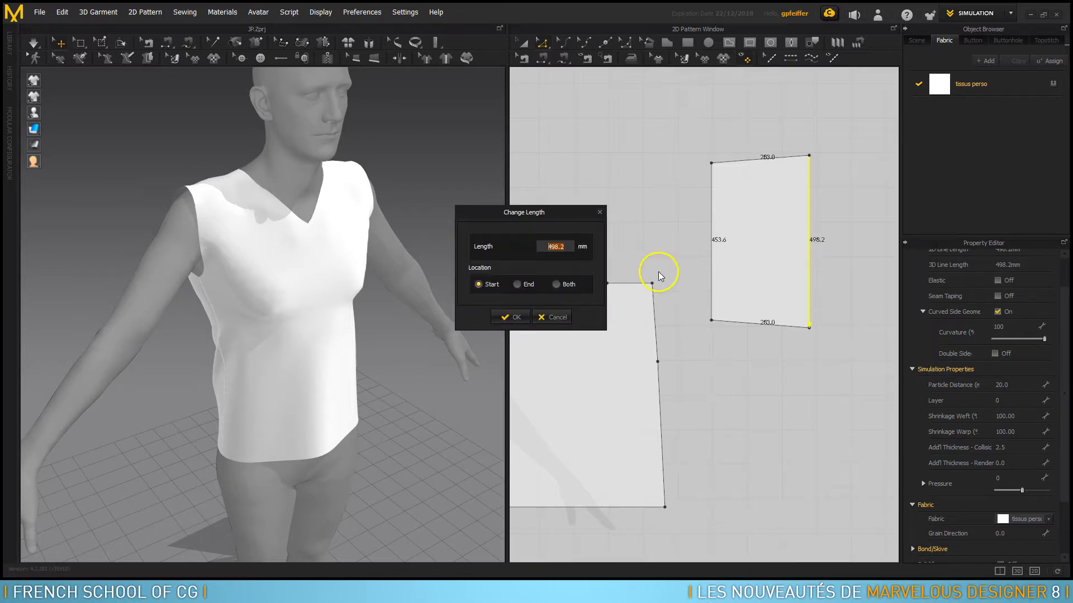
type("453.")
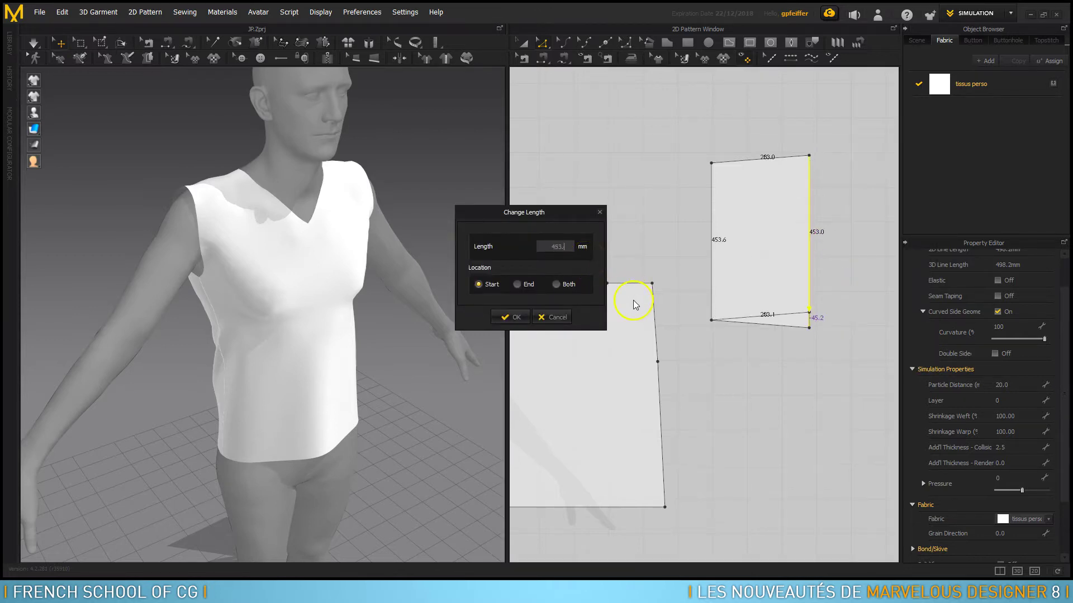
left_click(556, 284)
left_click(509, 318)
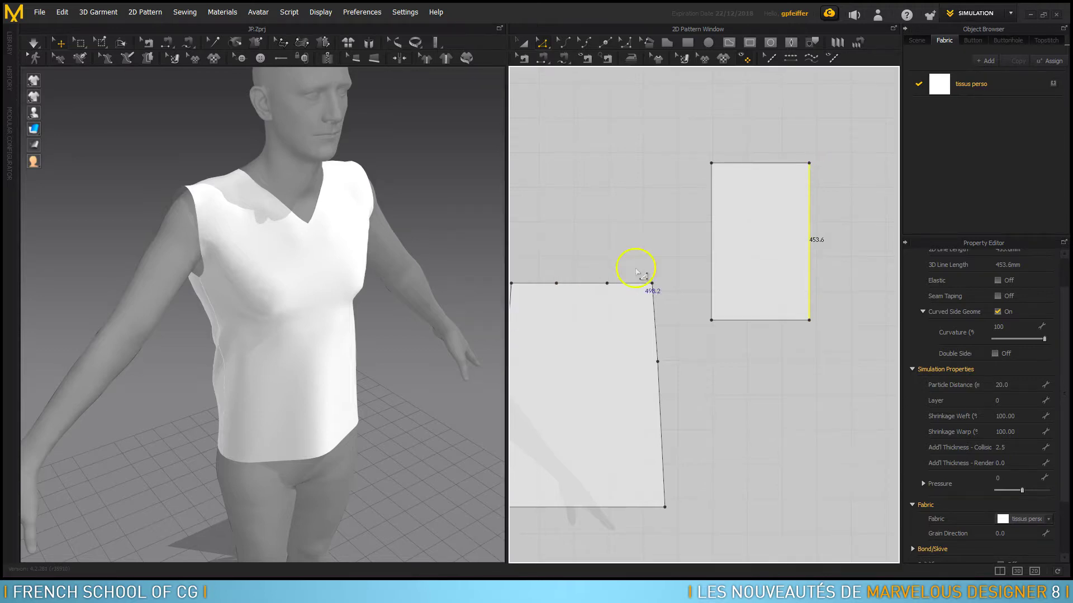
scroll(743, 268, "down", 2)
scroll(748, 274, "up", 2)
scroll(743, 292, "down", 2)
Step: Move the sleeve rectangle beside the front piece and rotate it 90° sideways
mouse_move(743, 291)
right_mouse_down()
mouse_move(725, 311)
mouse_move(737, 309)
right_mouse_up()
left_click(701, 343)
left_click(524, 43)
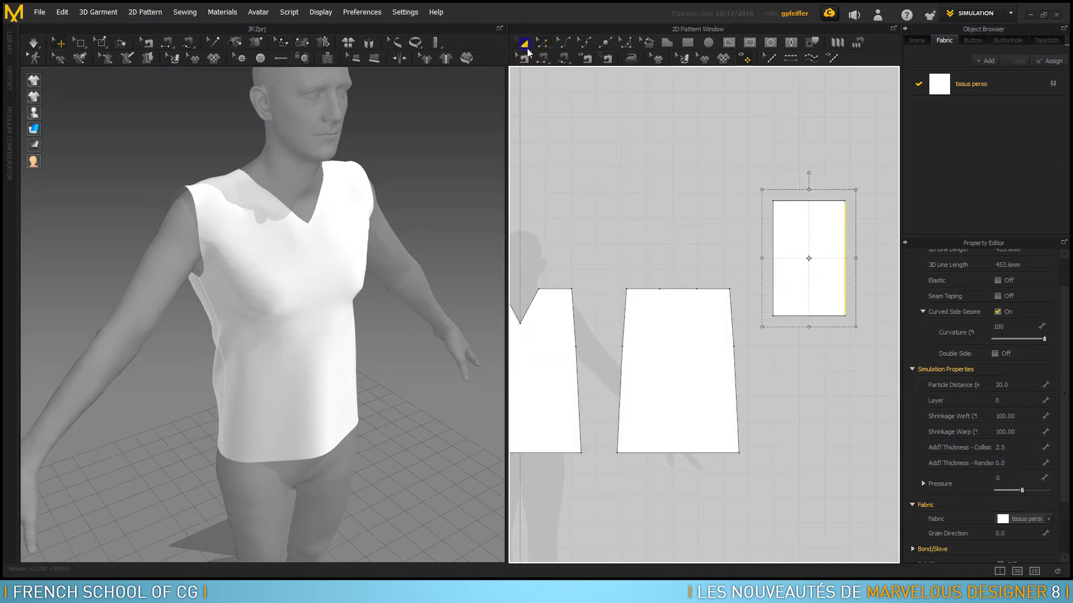
scroll(647, 398, "down", 1)
scroll(648, 392, "down", 2)
left_click(656, 388)
key("ctrl+c")
key("ctrl+v")
left_click(779, 390)
left_click(743, 306)
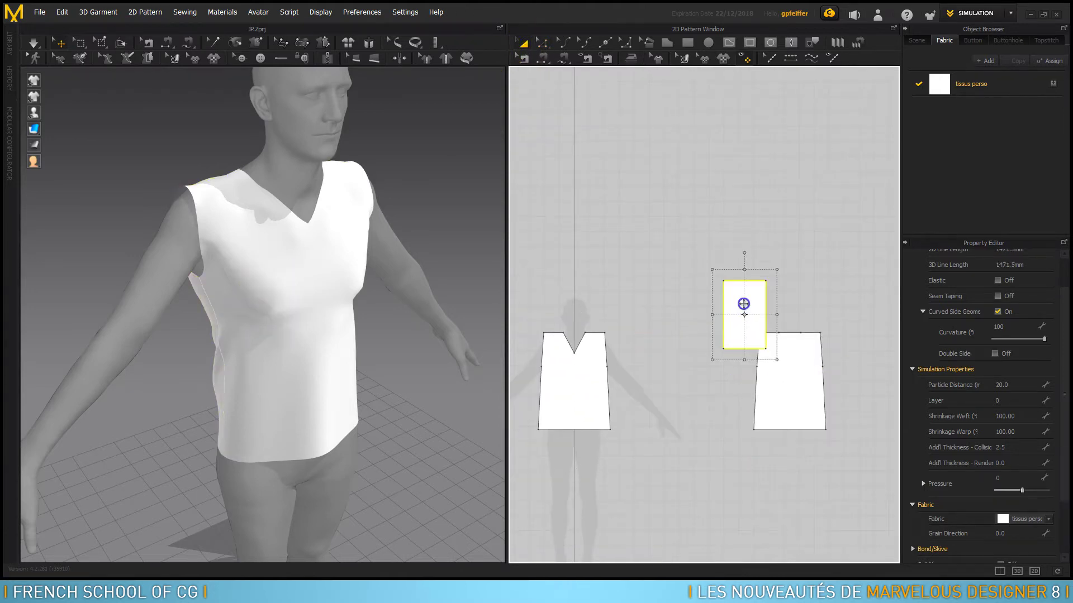
mouse_move(743, 304)
left_mouse_down()
mouse_move(652, 304)
mouse_move(692, 307)
mouse_move(671, 347)
left_mouse_up()
right_click_drag(642, 360, 729, 352)
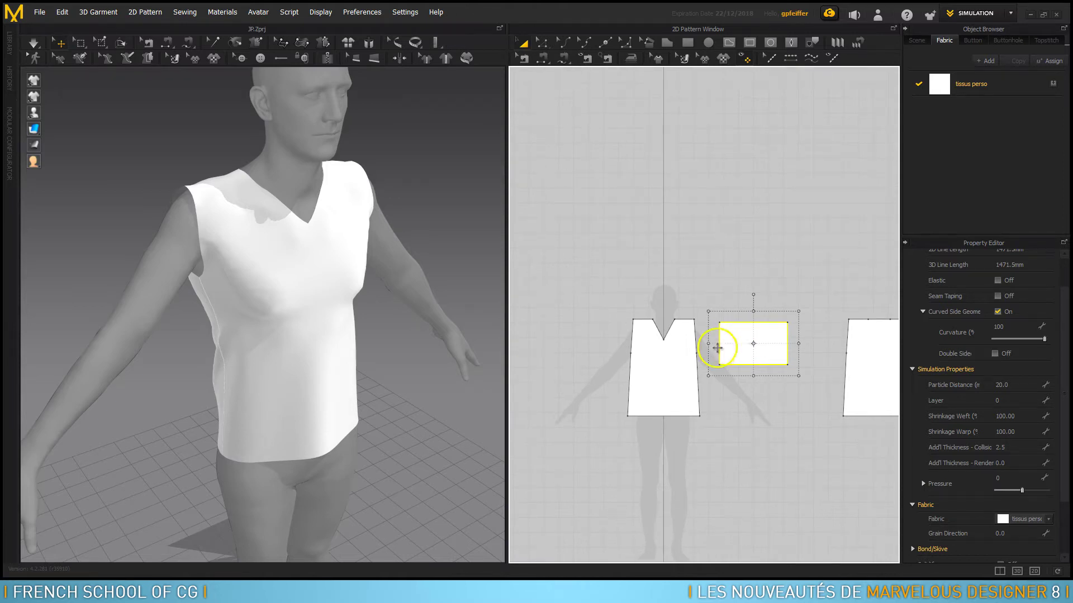
Step: Copy the sleeve rectangle and paste a second copy
right_click(731, 351)
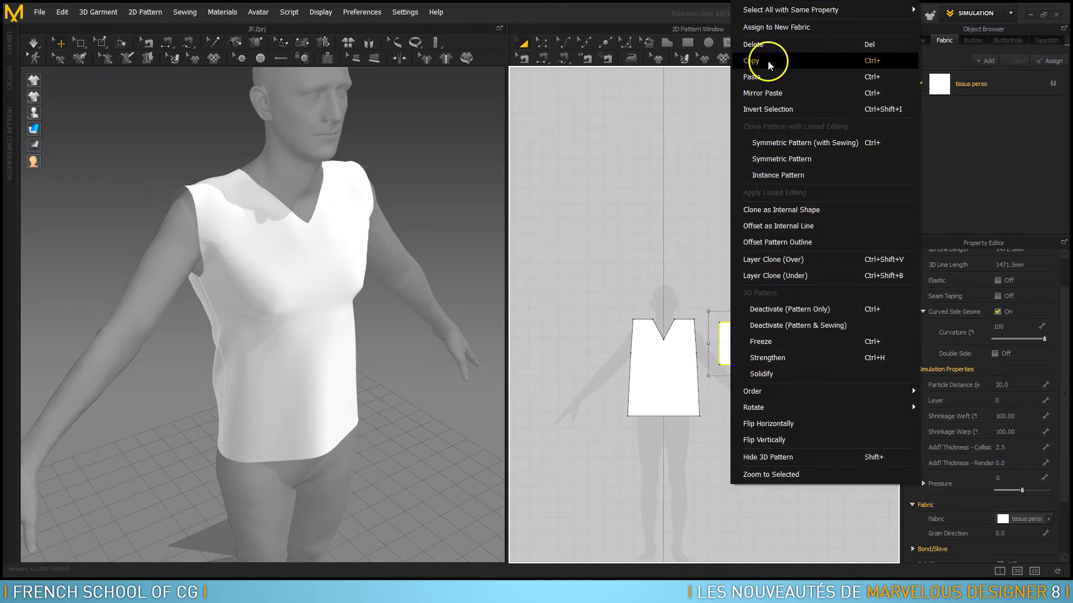
left_click(768, 61)
left_click(753, 312)
right_click(576, 324)
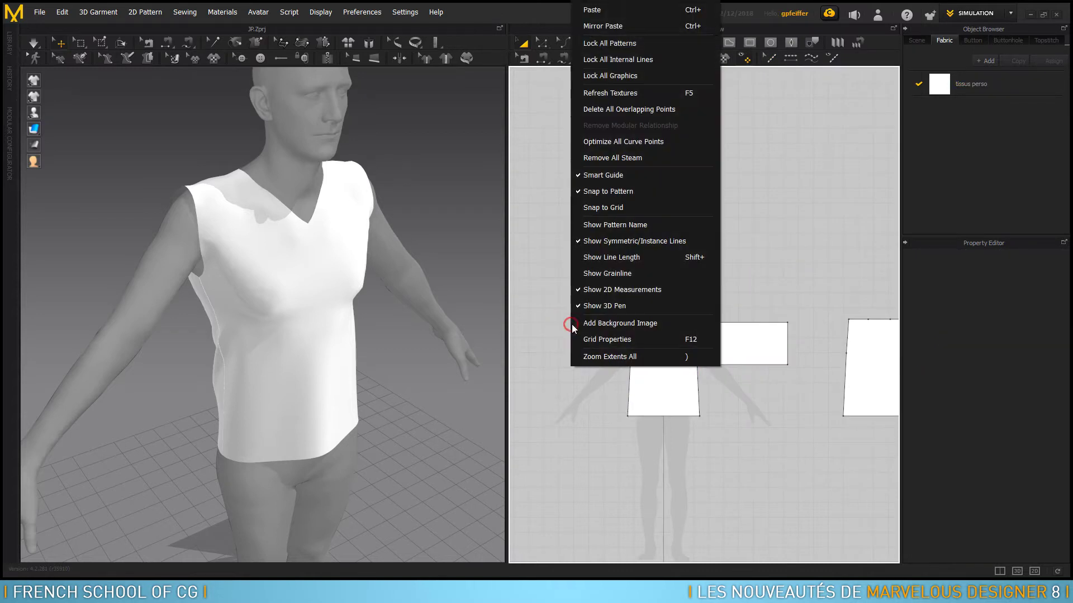
left_click(618, 13)
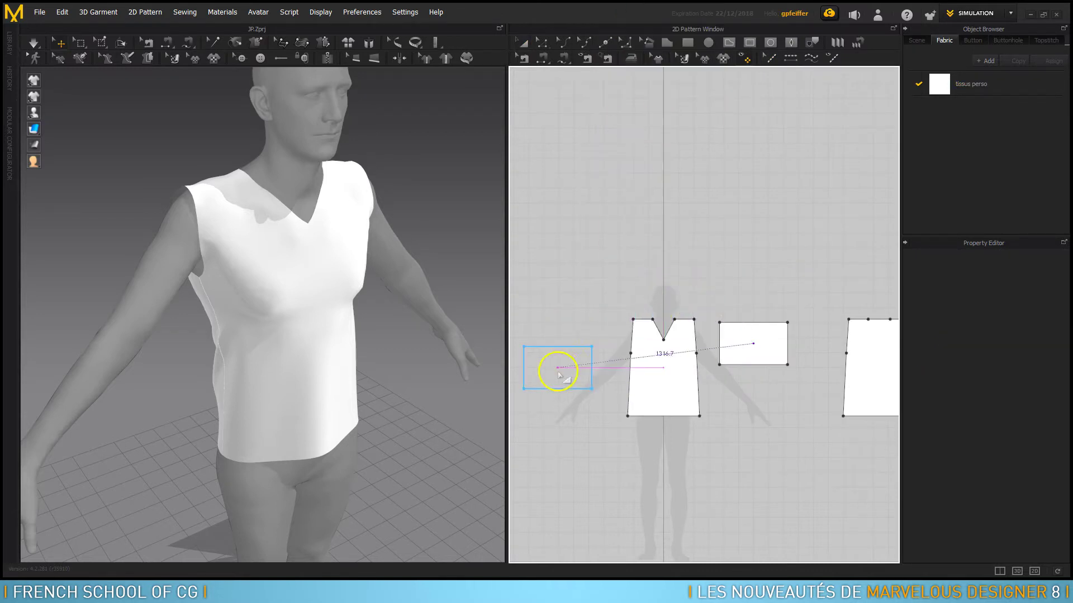
Step: Drop the copy left of the front piece, move its 3D panel off the avatar, show arrangement points
left_click(560, 340)
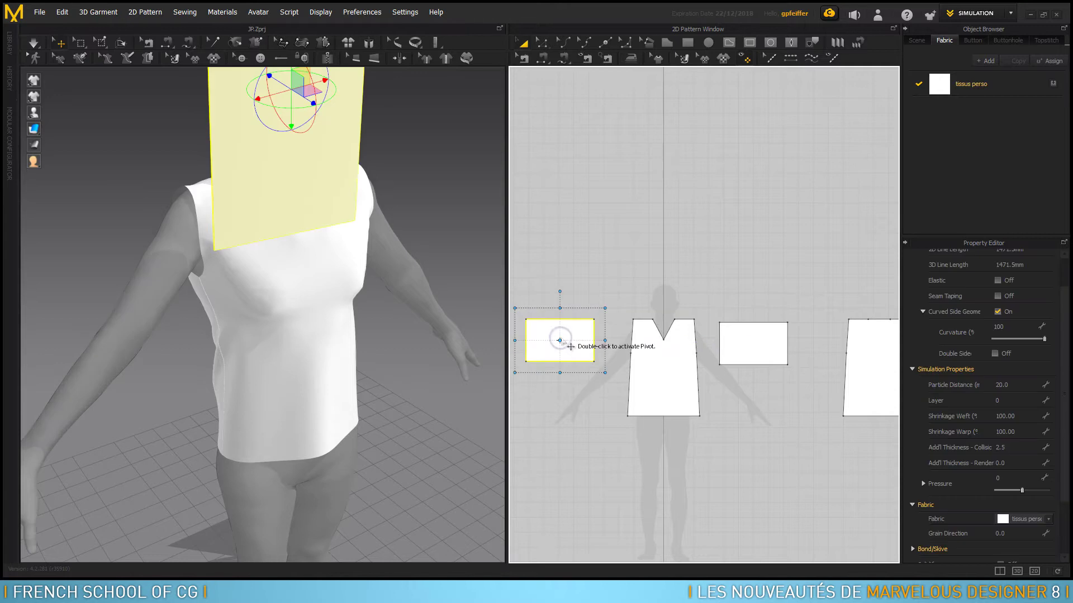
scroll(400, 232, "down", 3)
scroll(412, 239, "down", 2)
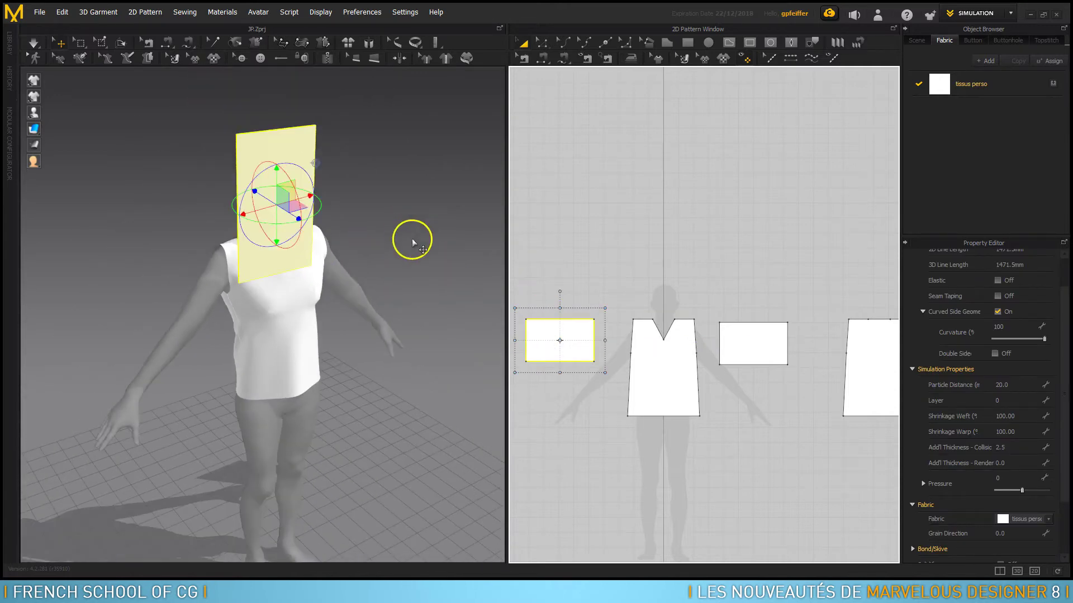
right_click_drag(413, 240, 355, 256)
left_click_drag(263, 240, 514, 256)
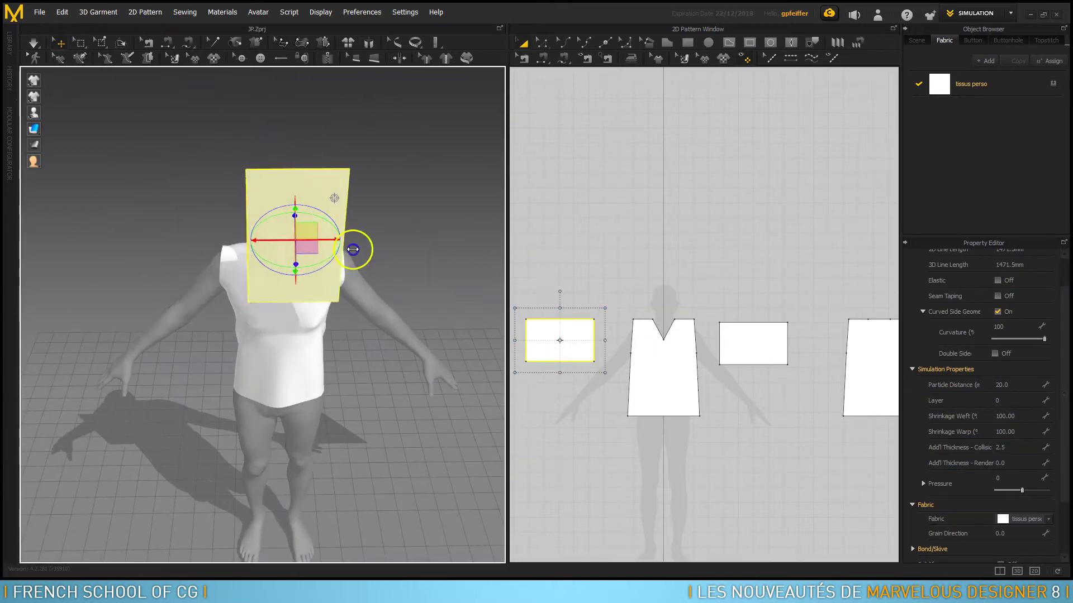
mouse_move(404, 375)
right_mouse_down()
mouse_move(471, 353)
mouse_move(325, 376)
right_mouse_up()
right_click_drag(323, 324, 322, 312)
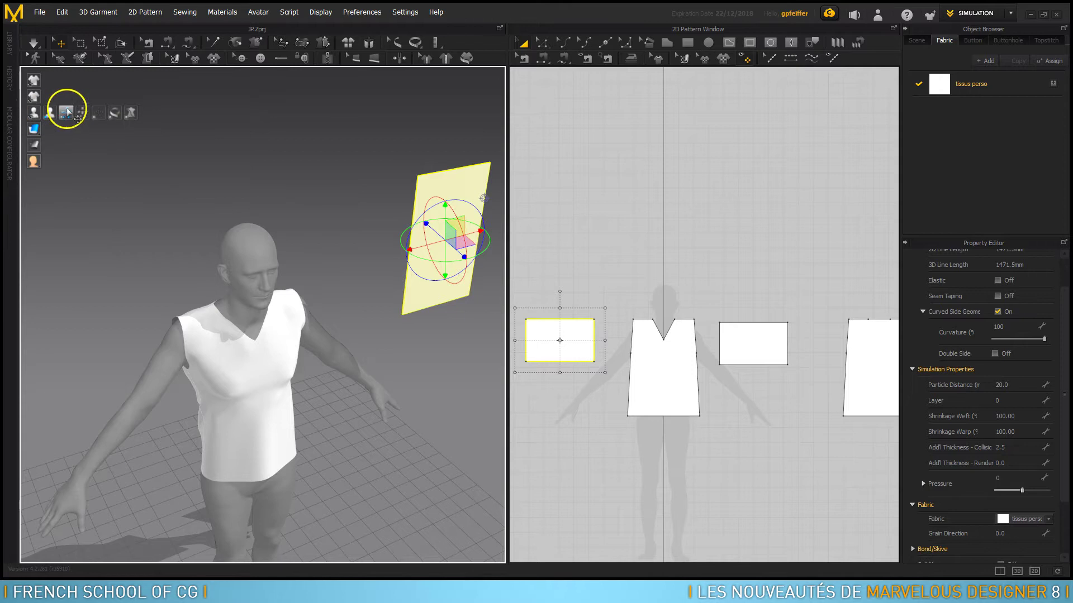
left_click(66, 112)
mouse_move(348, 242)
right_mouse_down()
mouse_move(329, 242)
mouse_move(343, 249)
right_mouse_up()
Step: Wrap the sleeve right of the front piece around the avatar's arm arrangement point
left_click(765, 356)
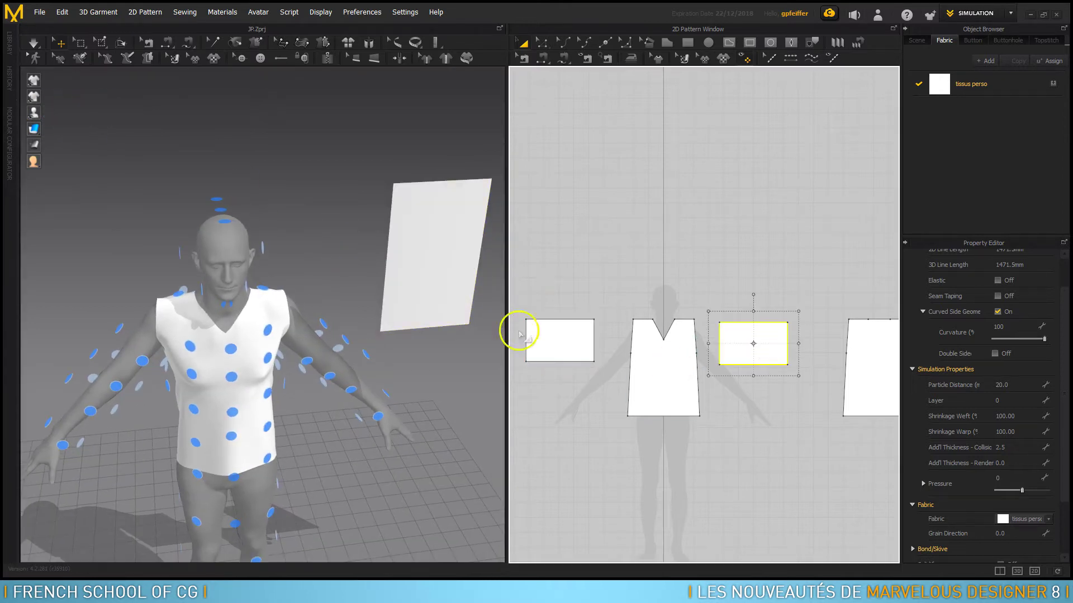
mouse_move(282, 217)
right_mouse_down()
mouse_move(271, 247)
mouse_move(311, 333)
right_mouse_up()
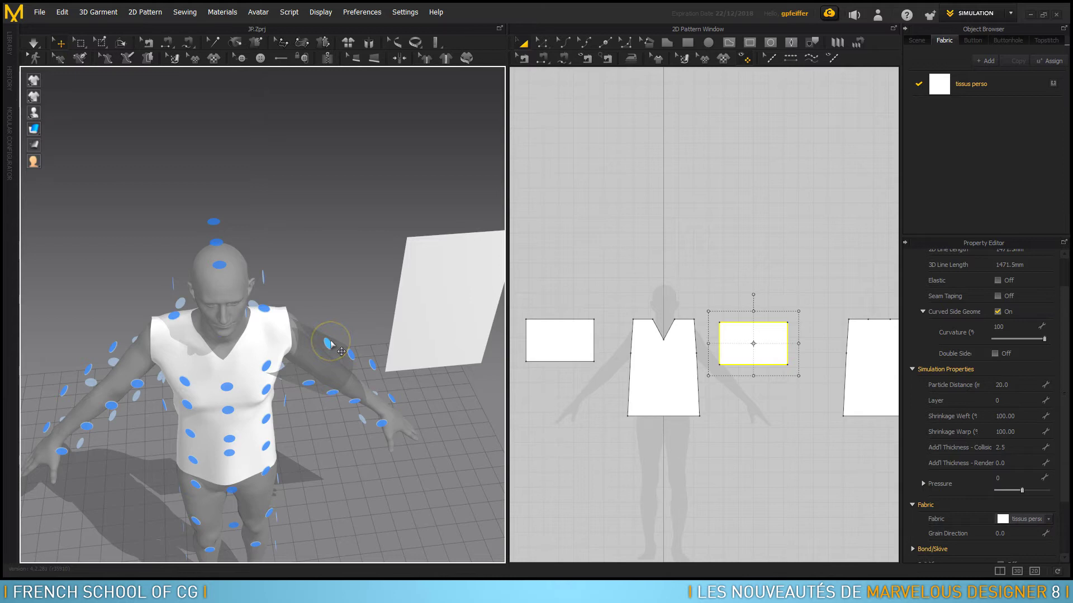
left_click(330, 343)
mouse_move(325, 282)
right_mouse_down()
mouse_move(161, 195)
mouse_move(342, 235)
right_mouse_up()
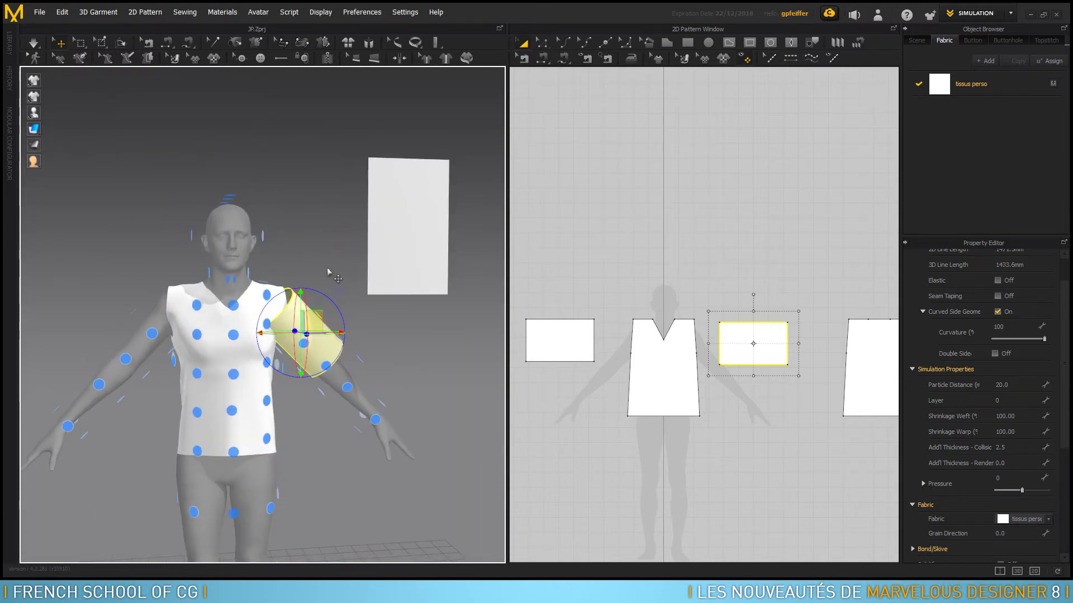
scroll(388, 330, "up", 3)
scroll(388, 340, "up", 2)
mouse_move(387, 340)
right_mouse_down()
mouse_move(407, 359)
mouse_move(431, 359)
mouse_move(380, 329)
right_mouse_up()
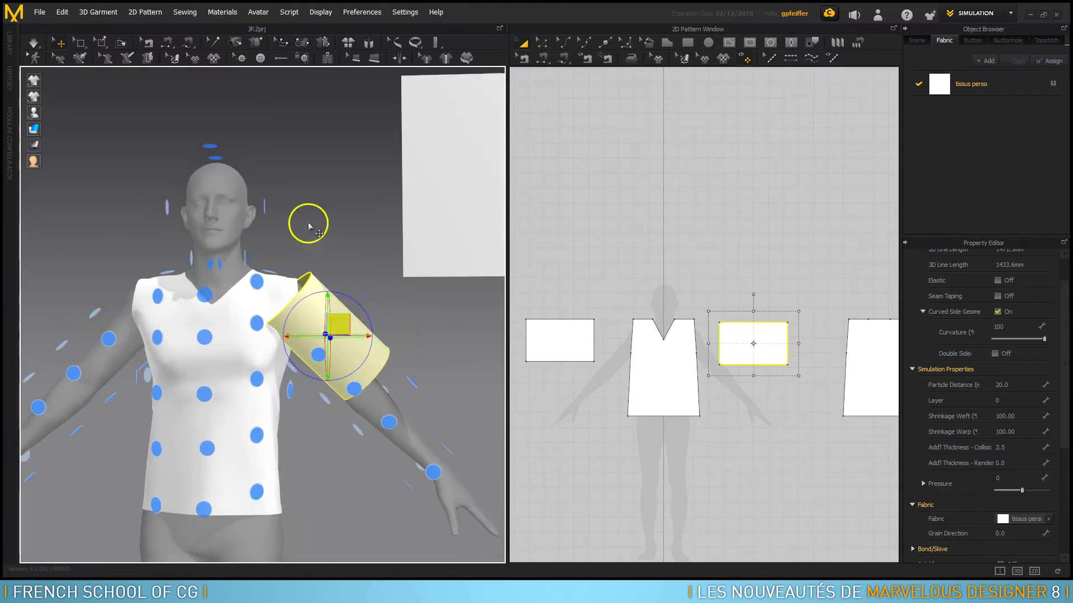
scroll(313, 229, "up", 2)
scroll(316, 235, "down", 3)
scroll(316, 246, "down", 2)
Step: Wrap the loose rectangular panel around the avatar's right upper arm
left_click(383, 247)
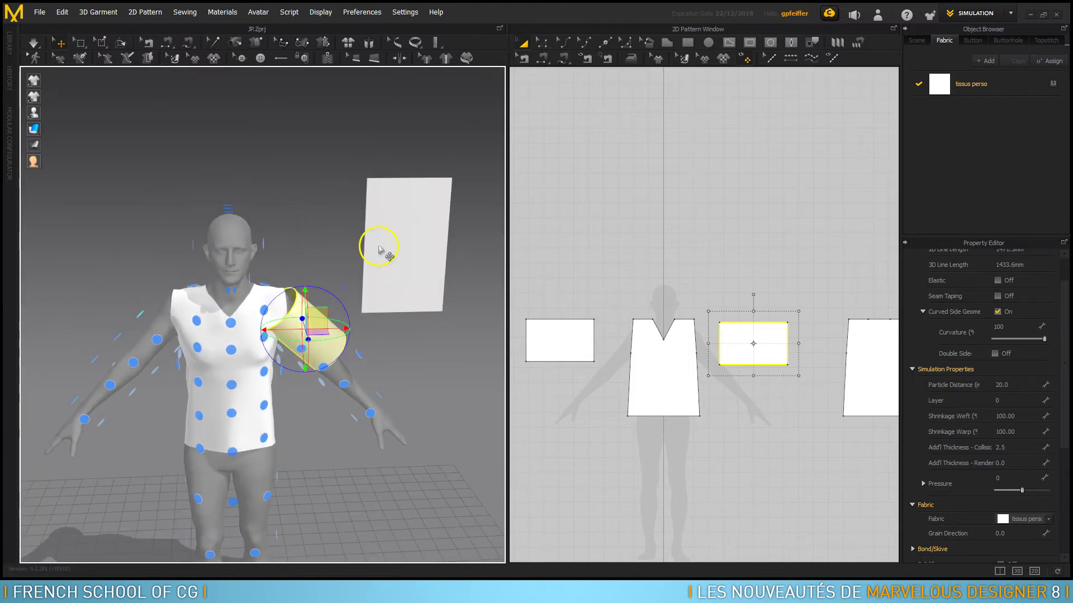
key("space")
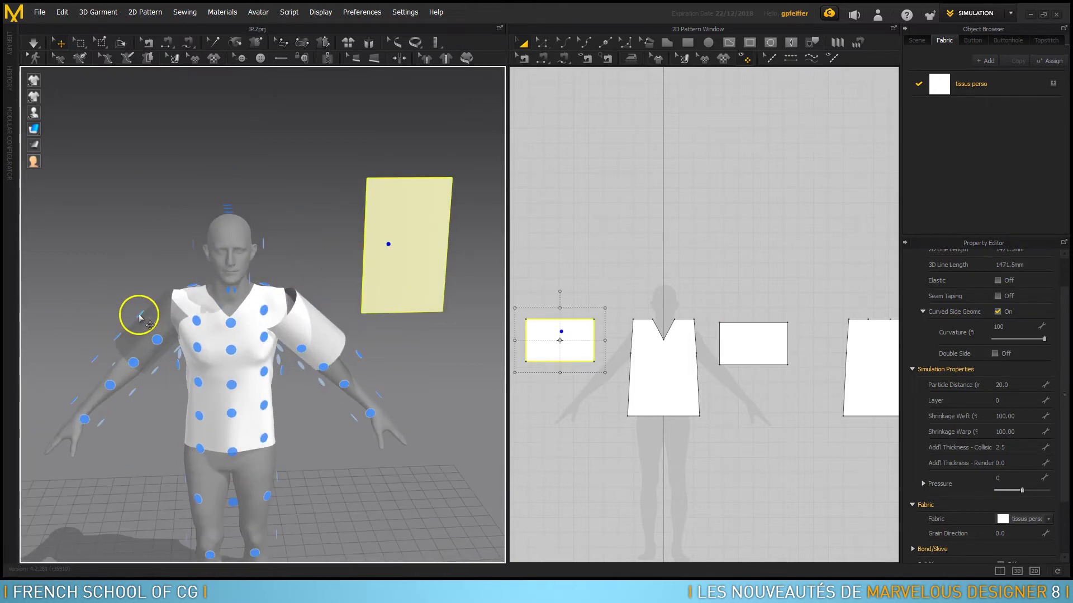
right_click_drag(146, 309, 182, 290)
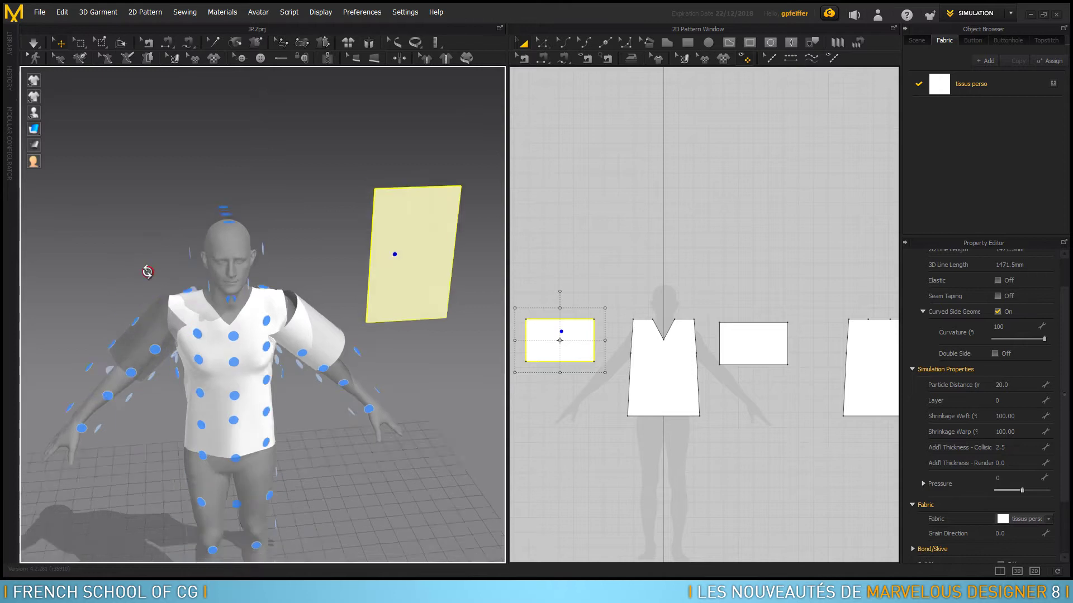
left_click(134, 341)
mouse_move(151, 254)
right_mouse_down()
mouse_move(103, 211)
mouse_move(122, 242)
right_mouse_up()
mouse_move(350, 254)
right_mouse_down()
mouse_move(328, 278)
mouse_move(345, 286)
right_mouse_up()
scroll(315, 288, "up", 2)
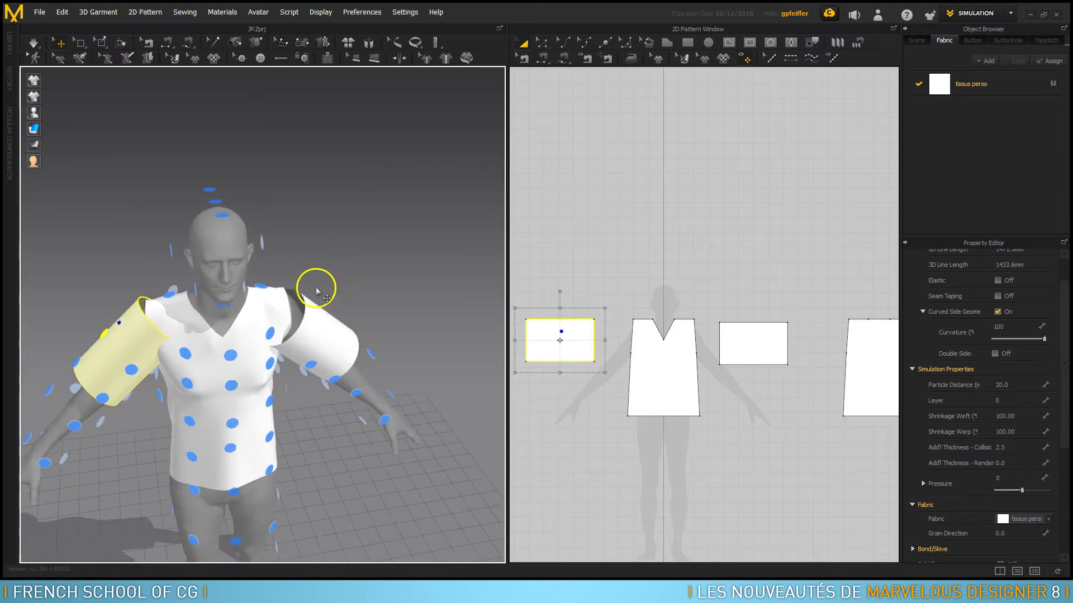
scroll(314, 289, "up", 2)
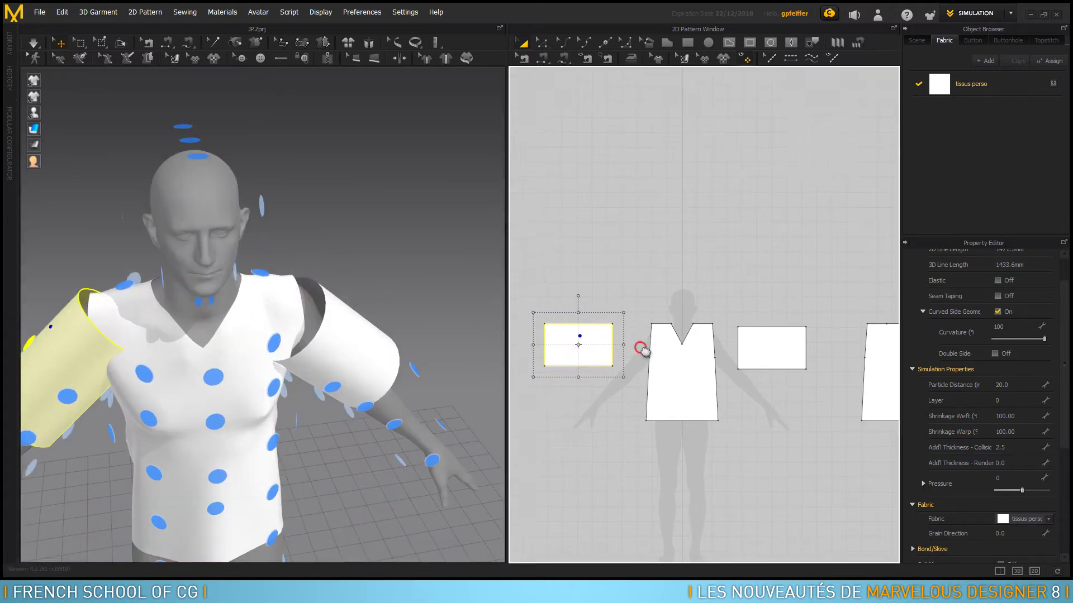
Step: Split the first rectangle's top edge with a uniform split into 2 segments
scroll(575, 338, "down", 3)
scroll(592, 342, "up", 6)
right_click_drag(596, 342, 657, 343)
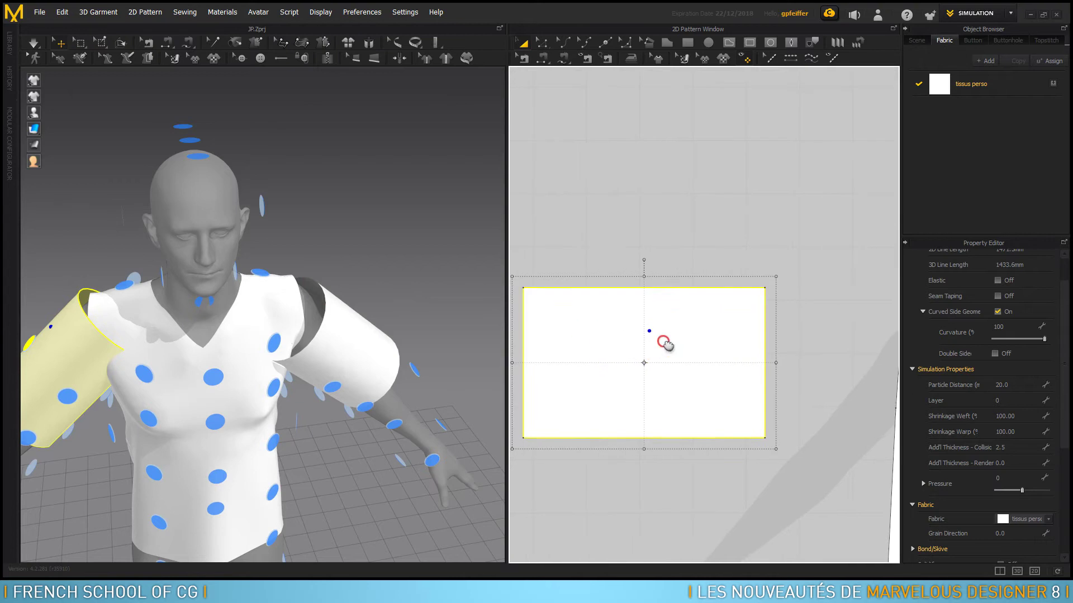
left_click(541, 42)
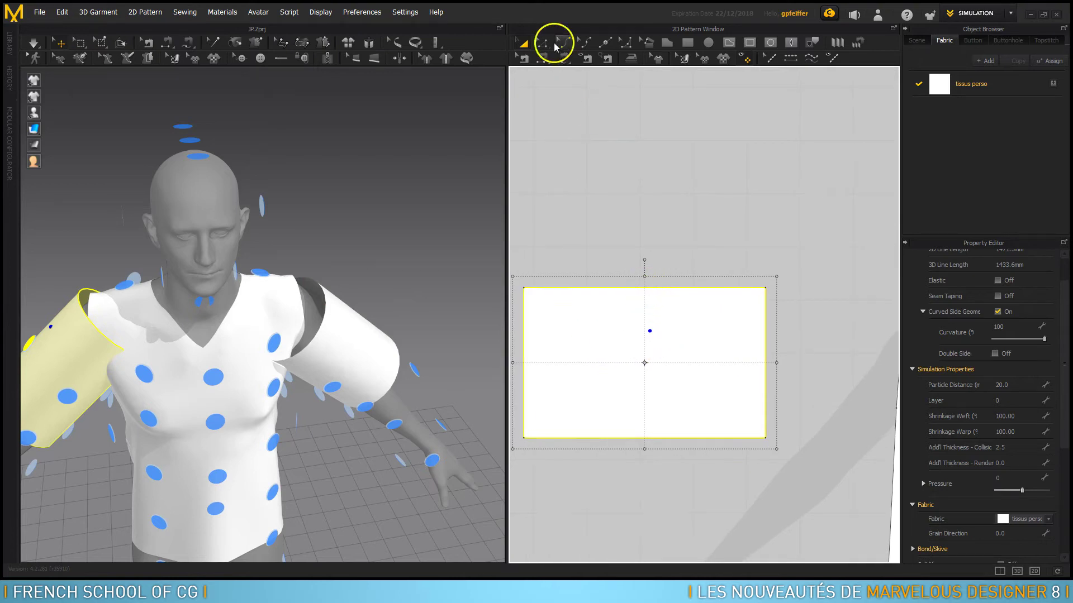
left_click(645, 288)
right_click(646, 286)
left_click(659, 310)
left_click(472, 308)
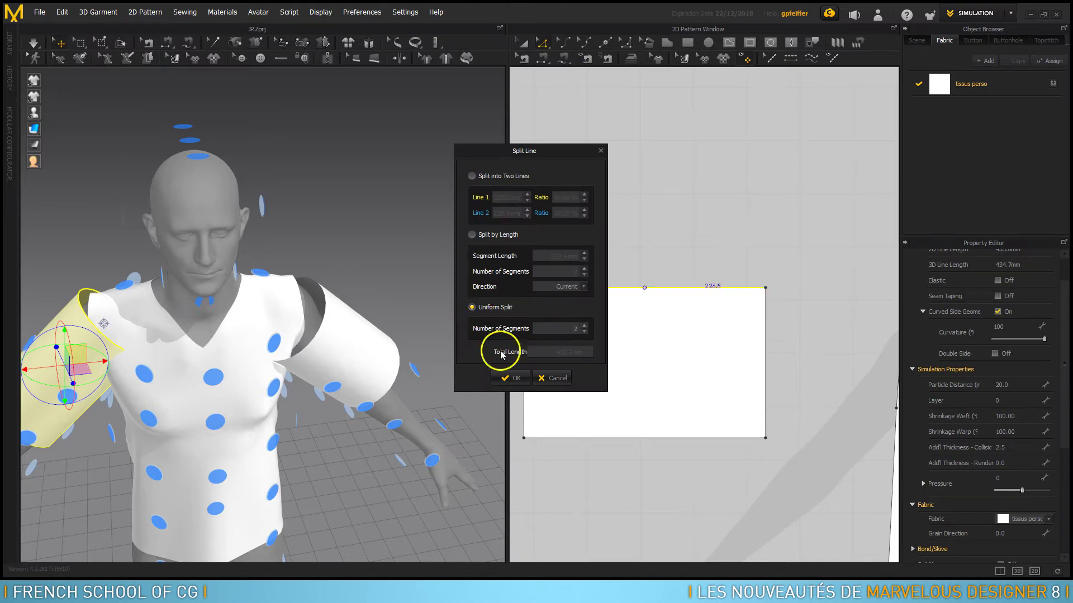
left_click(513, 378)
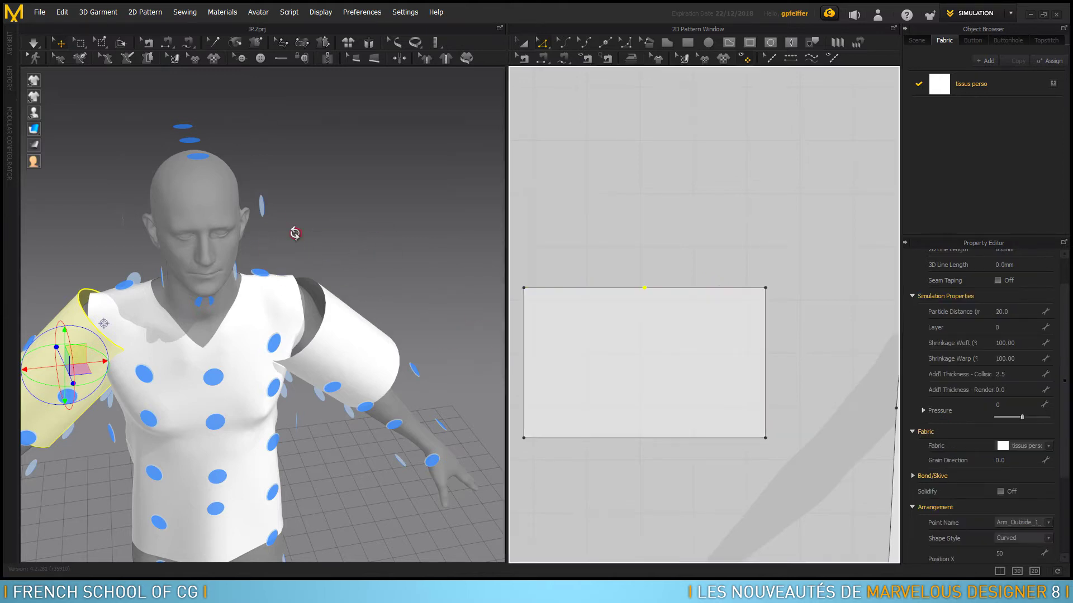
Step: Split the other rectangle's top edge uniformly into two 226.8 mm halves
right_click_drag(294, 232, 342, 217)
scroll(759, 349, "up", 1)
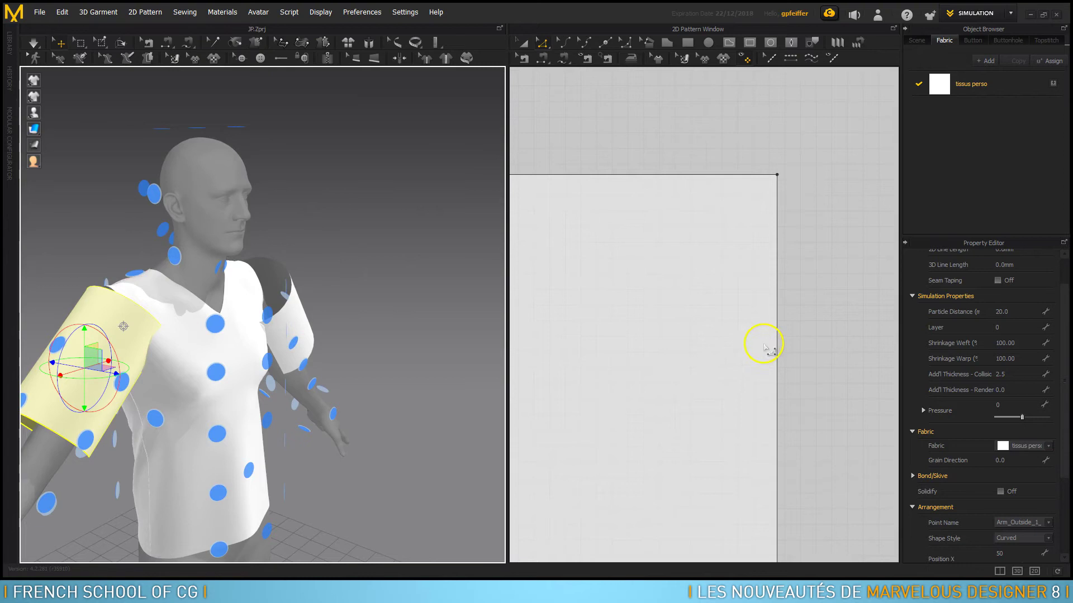
scroll(765, 343, "down", 5)
right_click_drag(767, 342, 566, 348)
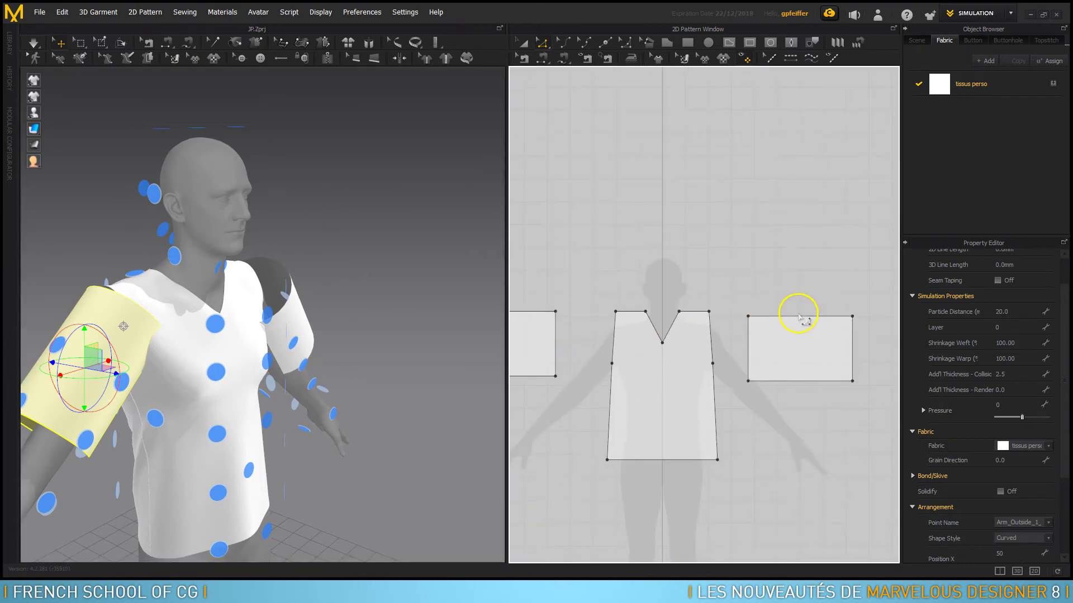
right_click(800, 317)
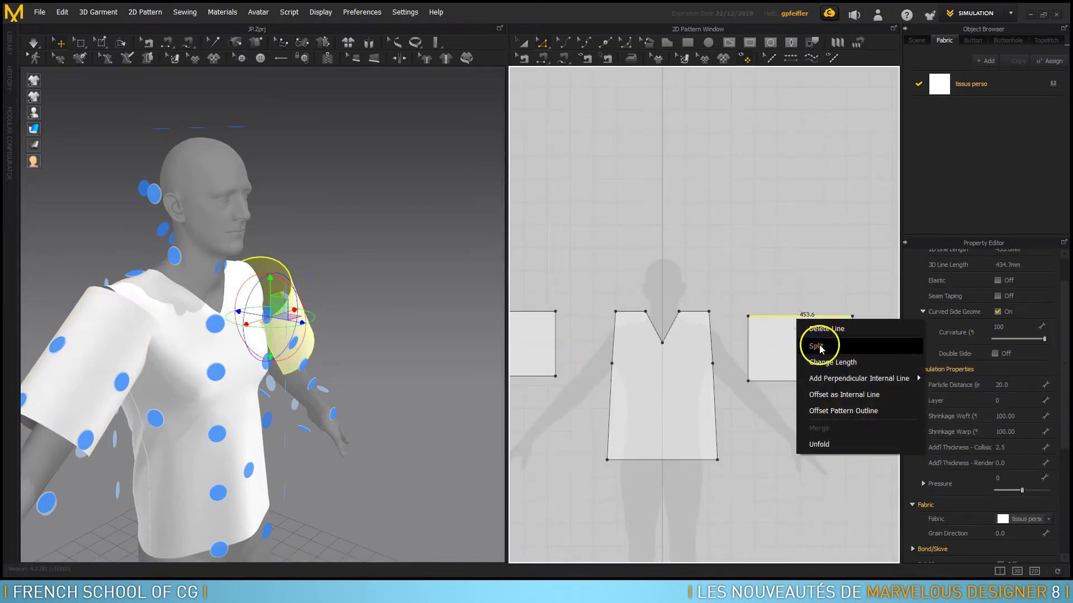
left_click(817, 338)
left_click(471, 308)
left_click(508, 379)
mouse_move(743, 331)
right_mouse_down()
mouse_move(709, 338)
mouse_move(738, 333)
right_mouse_up()
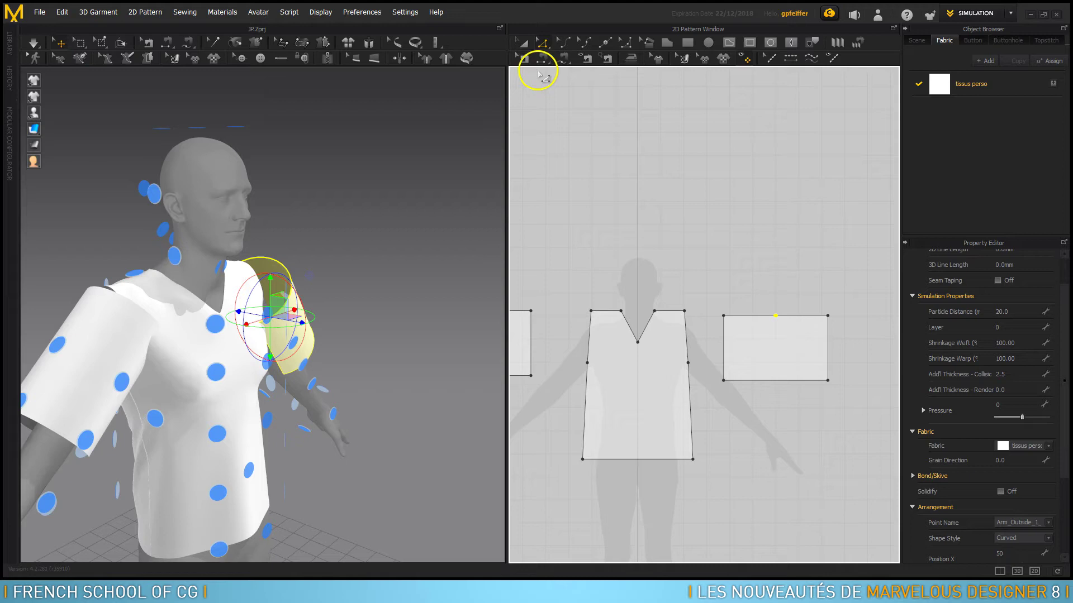
left_click(548, 65)
Step: Sew the front and back bodice armhole edges to the halves of the sleeve's top edge
left_click(687, 335)
left_click(735, 321)
left_click(427, 268)
right_click_drag(426, 268, 364, 286)
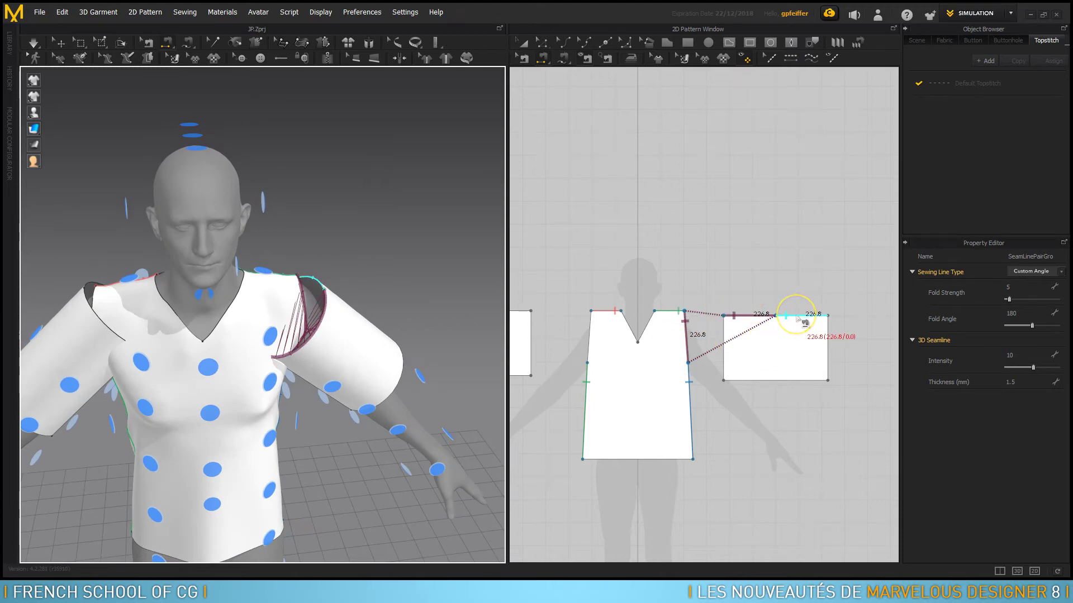
mouse_move(795, 314)
right_mouse_down()
mouse_move(659, 247)
mouse_move(708, 268)
right_mouse_up()
left_click(803, 299)
mouse_move(414, 241)
right_mouse_down()
mouse_move(280, 259)
mouse_move(325, 265)
mouse_move(364, 249)
right_mouse_up()
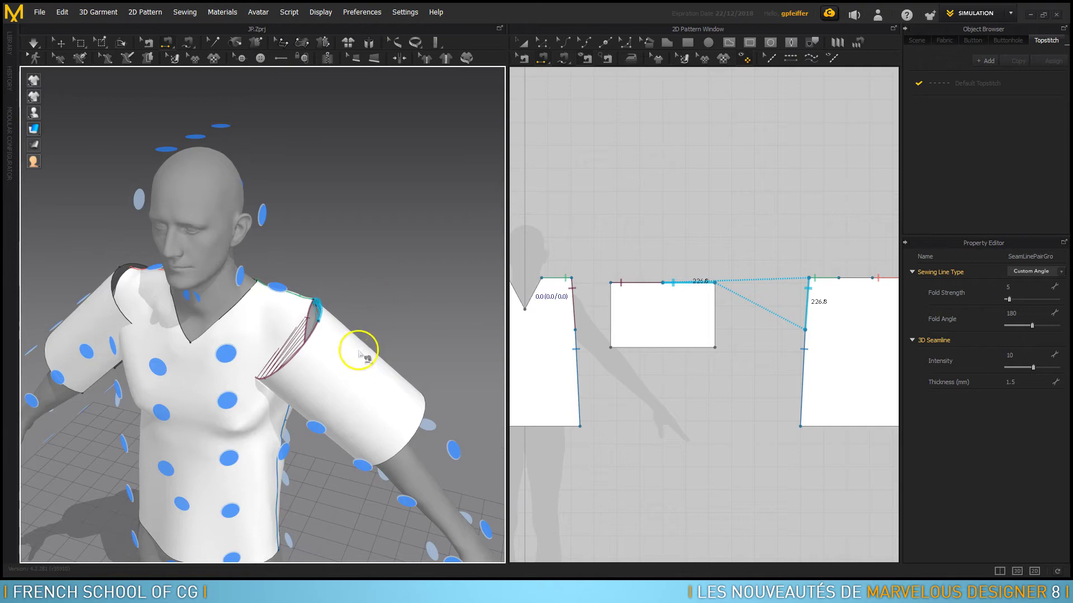
left_click(60, 42)
Step: Rotate the sewn sleeve and slide it down to wrap the avatar's left upper arm
left_click(376, 373)
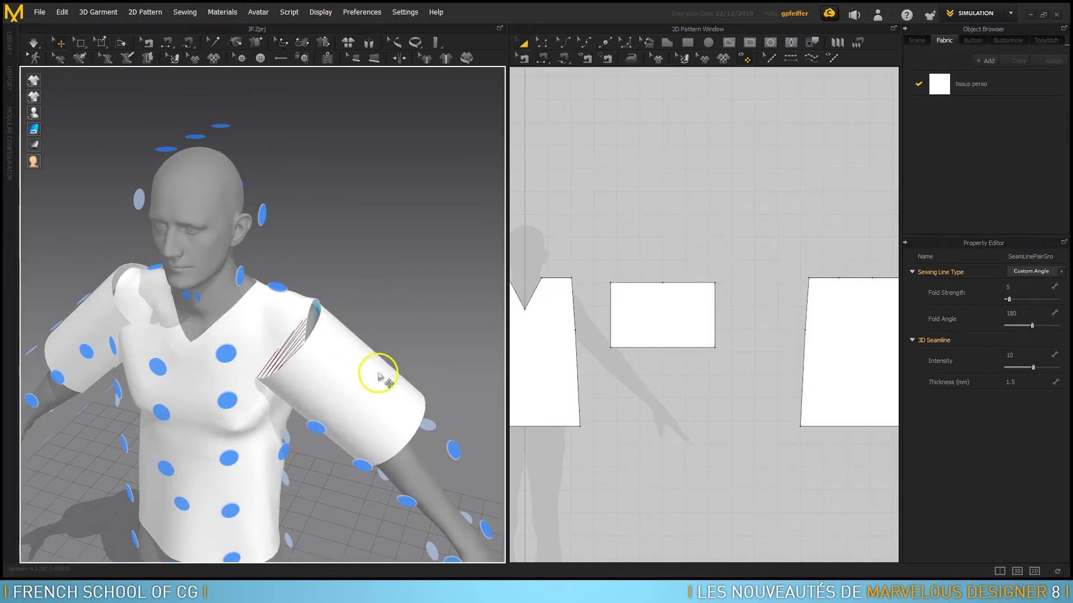
right_click_drag(424, 287, 438, 364)
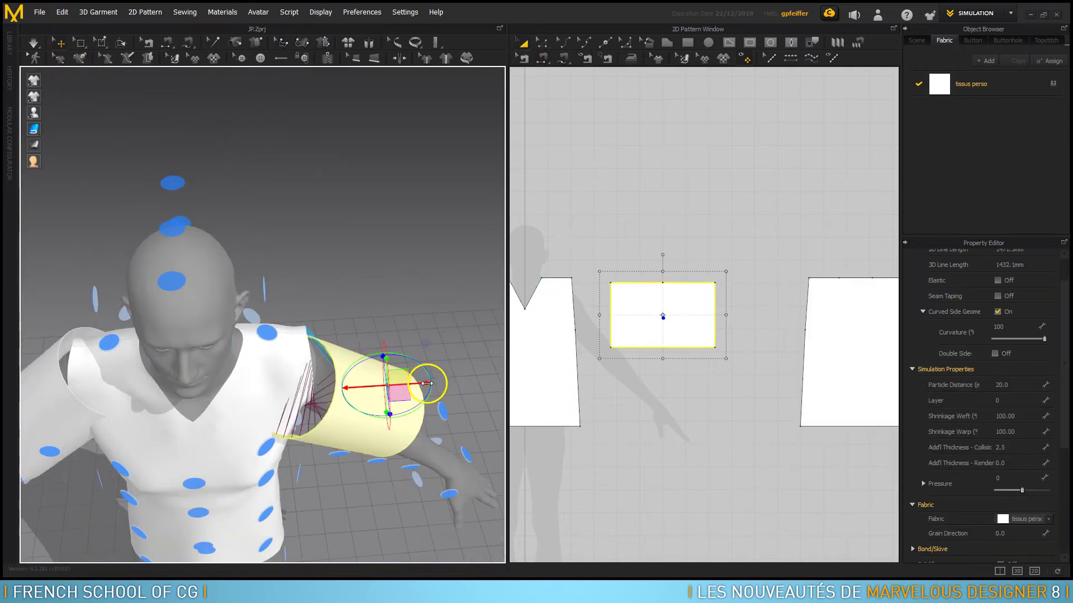
left_click_drag(423, 382, 455, 376)
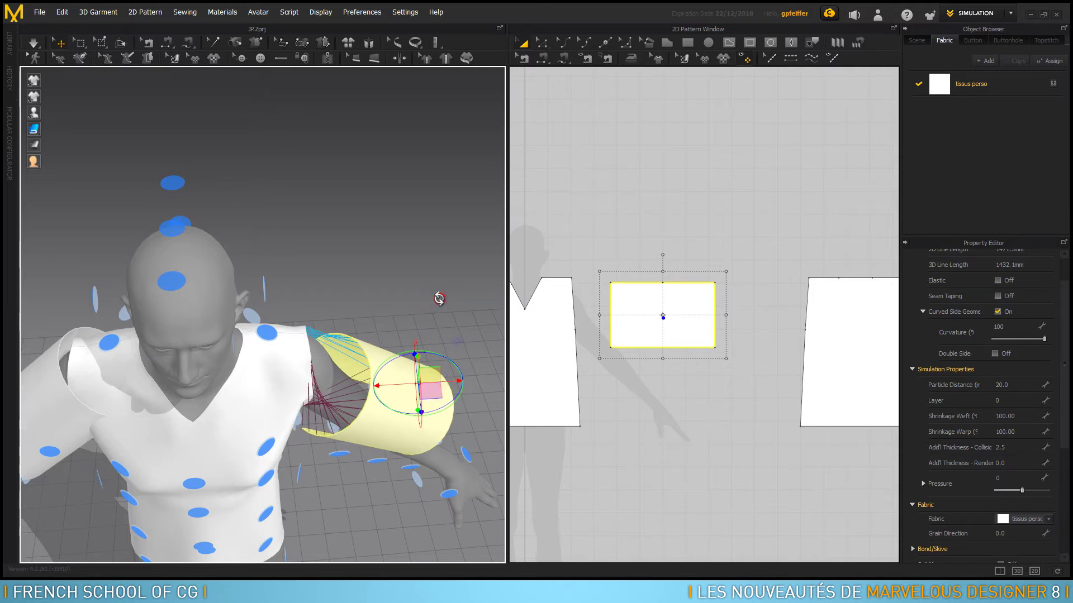
right_click_drag(438, 299, 428, 243)
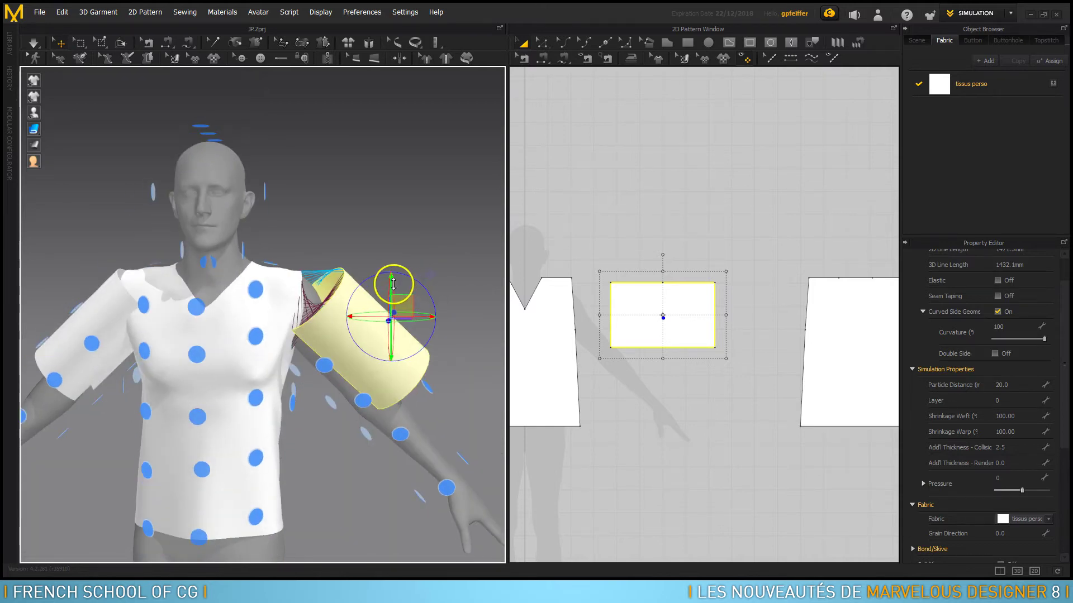
mouse_move(433, 233)
right_mouse_down()
mouse_move(197, 322)
mouse_move(213, 233)
mouse_move(317, 302)
mouse_move(207, 262)
right_mouse_up()
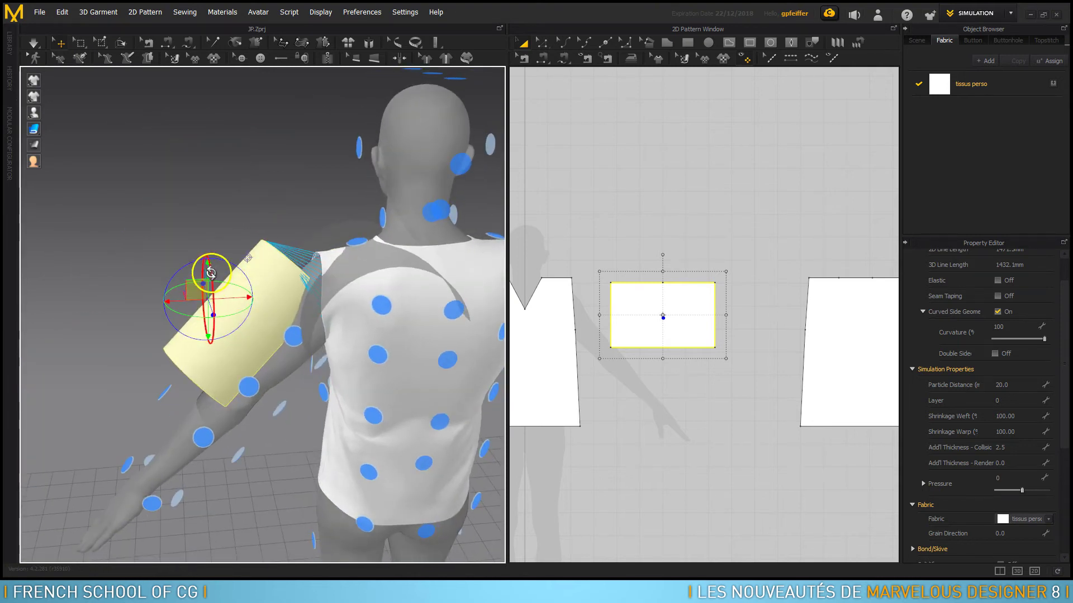
right_click_drag(232, 191, 275, 238)
left_click_drag(247, 325, 248, 367)
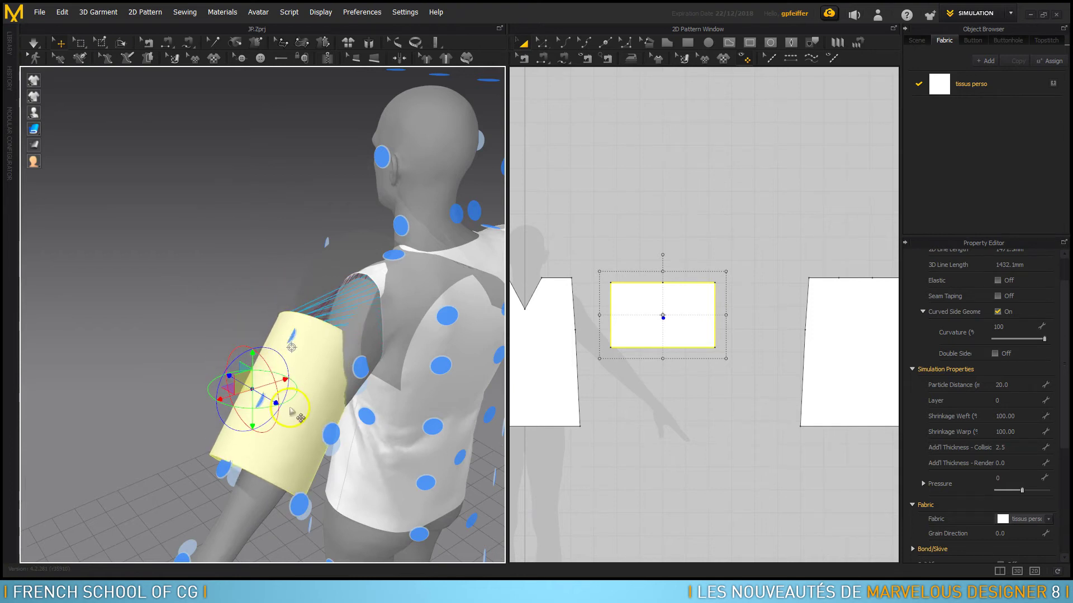
mouse_move(291, 398)
left_mouse_down()
mouse_move(274, 396)
mouse_move(374, 361)
mouse_move(350, 313)
mouse_move(376, 462)
mouse_move(378, 448)
left_mouse_up()
mouse_move(380, 450)
right_mouse_down()
mouse_move(240, 247)
mouse_move(484, 209)
mouse_move(350, 195)
mouse_move(307, 173)
right_mouse_up()
scroll(308, 173, "up", 2)
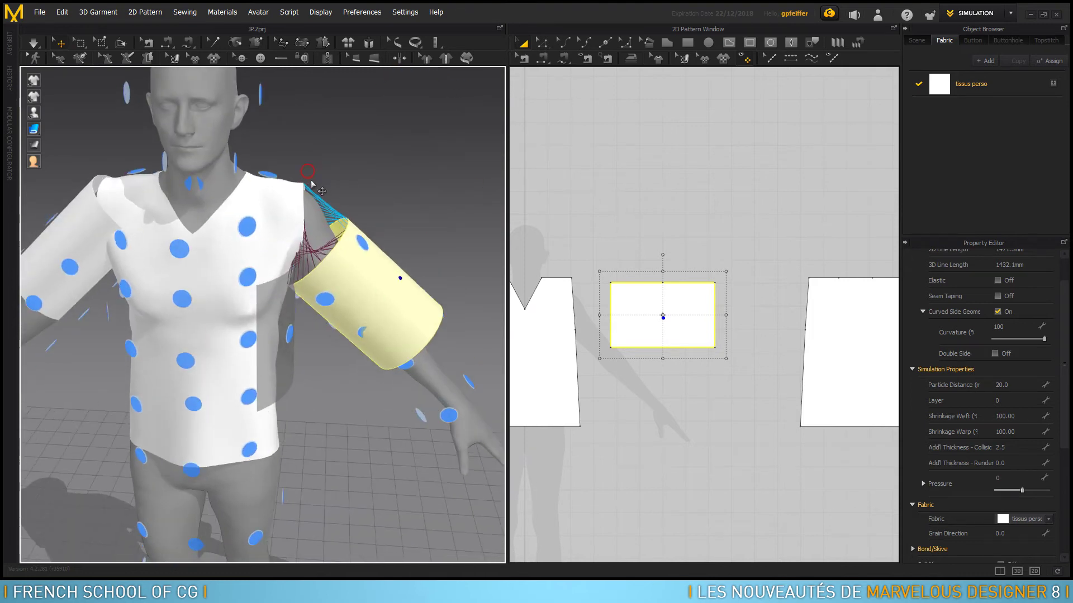
Step: Reverse the sewing on the left sleeve's twisted shoulder seam
left_click(301, 210)
right_click(301, 212)
left_click(335, 252)
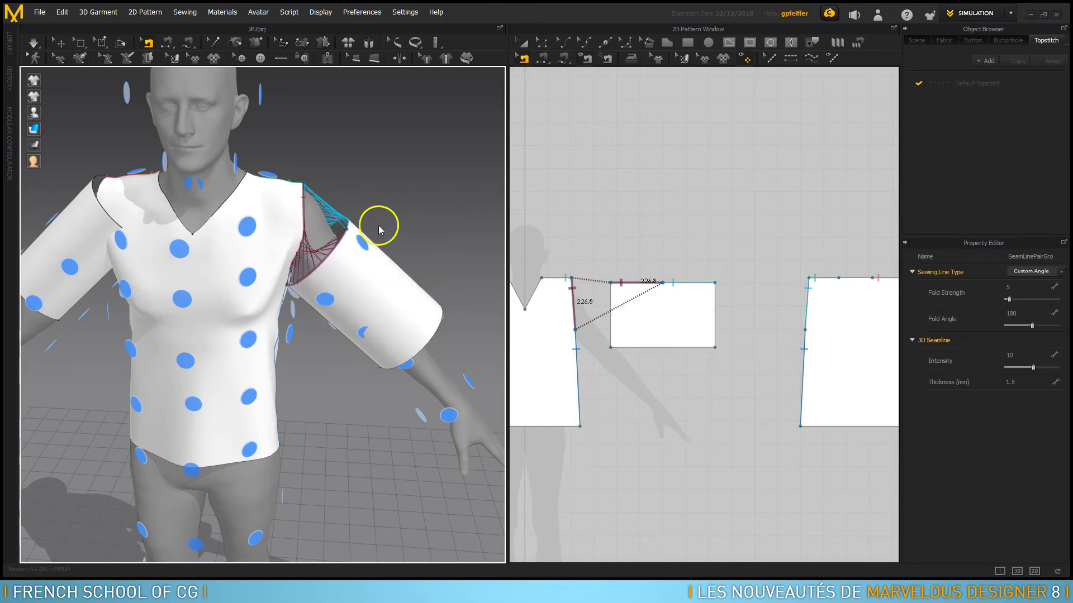
right_click_drag(396, 214, 430, 252)
mouse_move(414, 201)
right_mouse_down()
mouse_move(455, 201)
mouse_move(487, 235)
right_mouse_up()
right_click_drag(708, 219, 641, 262)
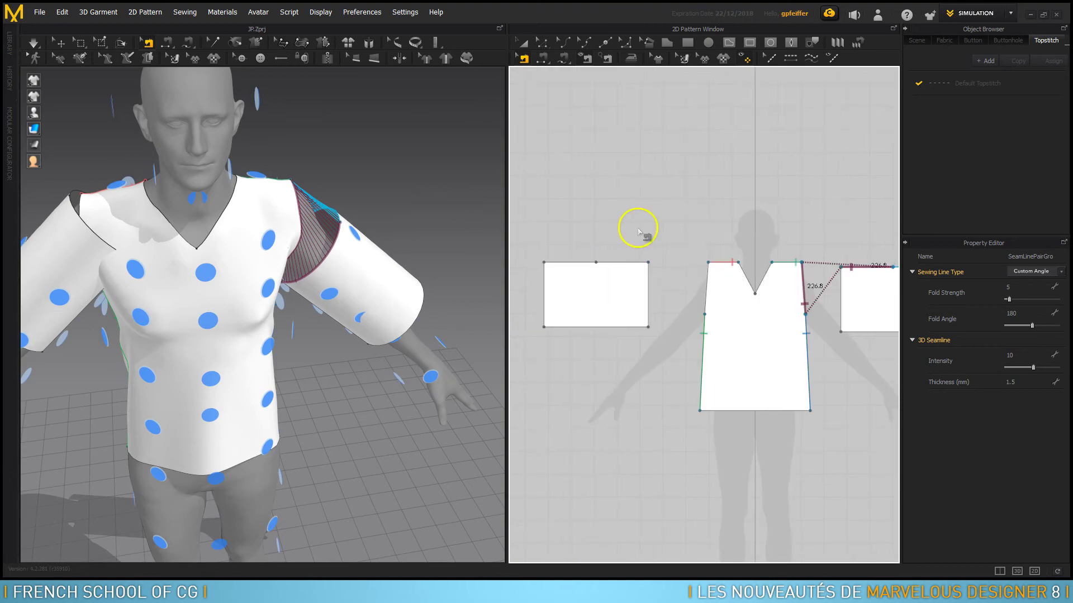
Step: Sew the front and back armholes to the right sleeve's two top-edge halves
left_click(151, 45)
left_click(82, 208)
left_click(90, 166)
right_click_drag(90, 166, 306, 210)
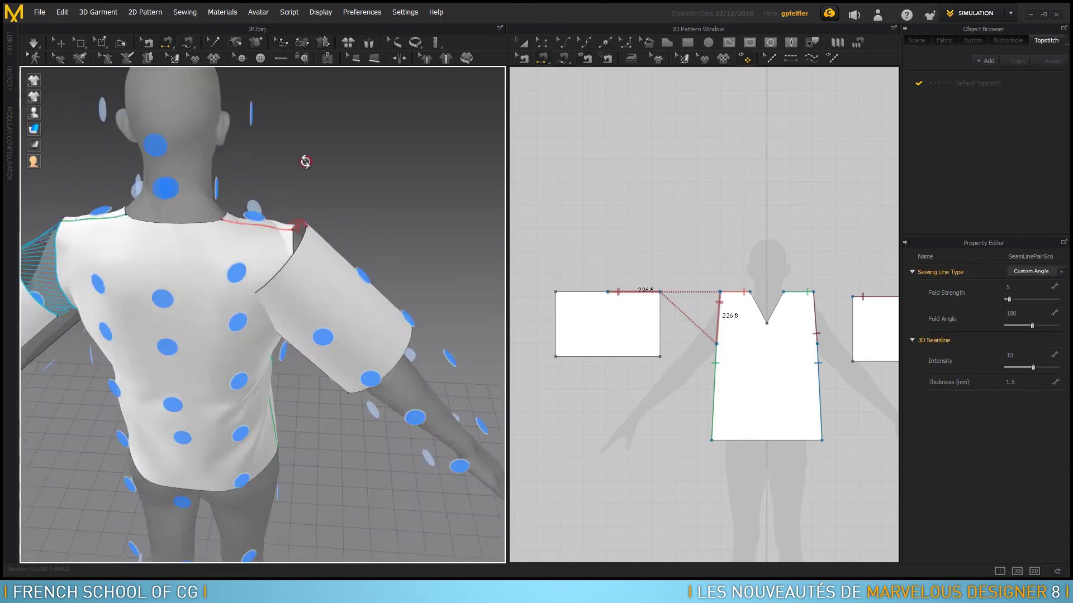
left_click(315, 232)
left_click(312, 223)
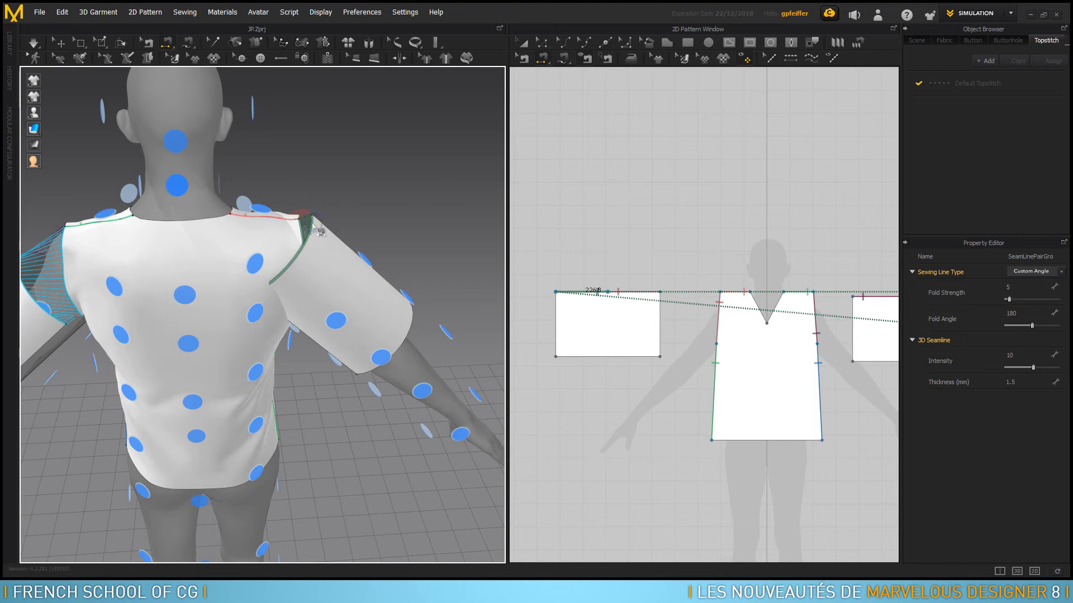
right_click_drag(376, 223, 383, 206)
left_click(58, 43)
left_click(335, 224)
mouse_move(400, 184)
right_mouse_down()
mouse_move(316, 178)
mouse_move(376, 163)
right_mouse_up()
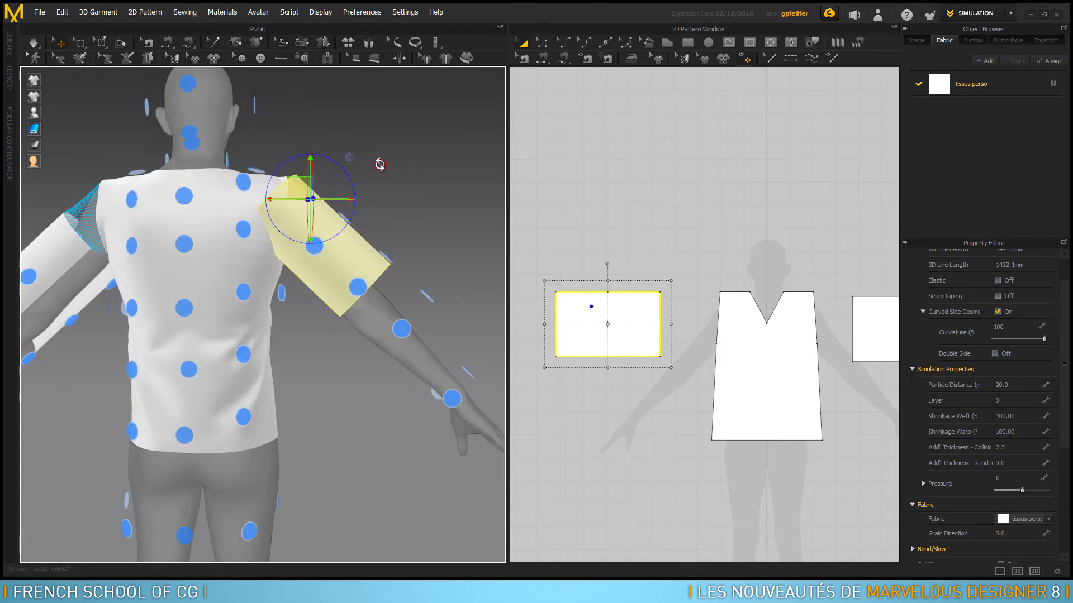
Step: Rotate and move the second sleeve with the gizmo so it wraps around the other arm
left_click_drag(297, 179, 334, 226)
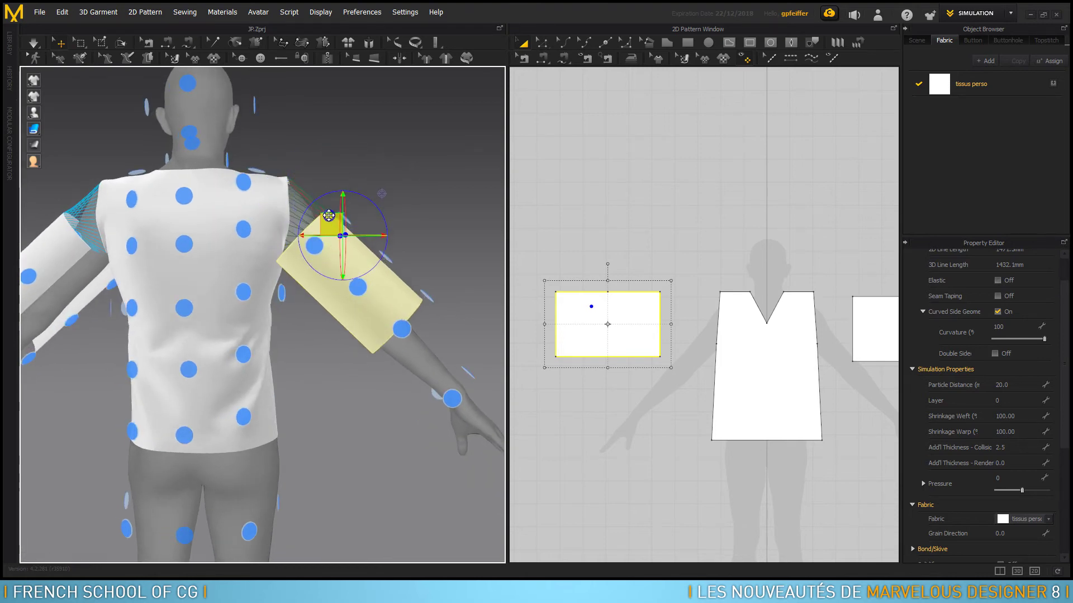
mouse_move(469, 165)
right_mouse_down()
mouse_move(285, 185)
mouse_move(223, 174)
right_mouse_up()
left_click(327, 246)
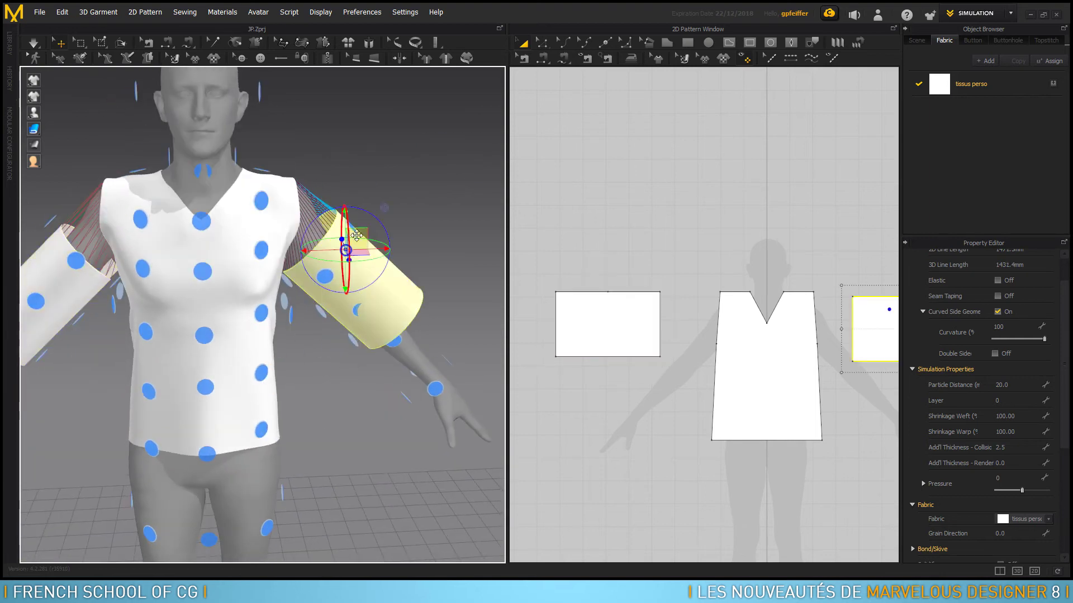
right_click_drag(346, 246, 390, 166)
mouse_move(378, 260)
left_mouse_down()
mouse_move(389, 229)
mouse_move(350, 224)
left_mouse_up()
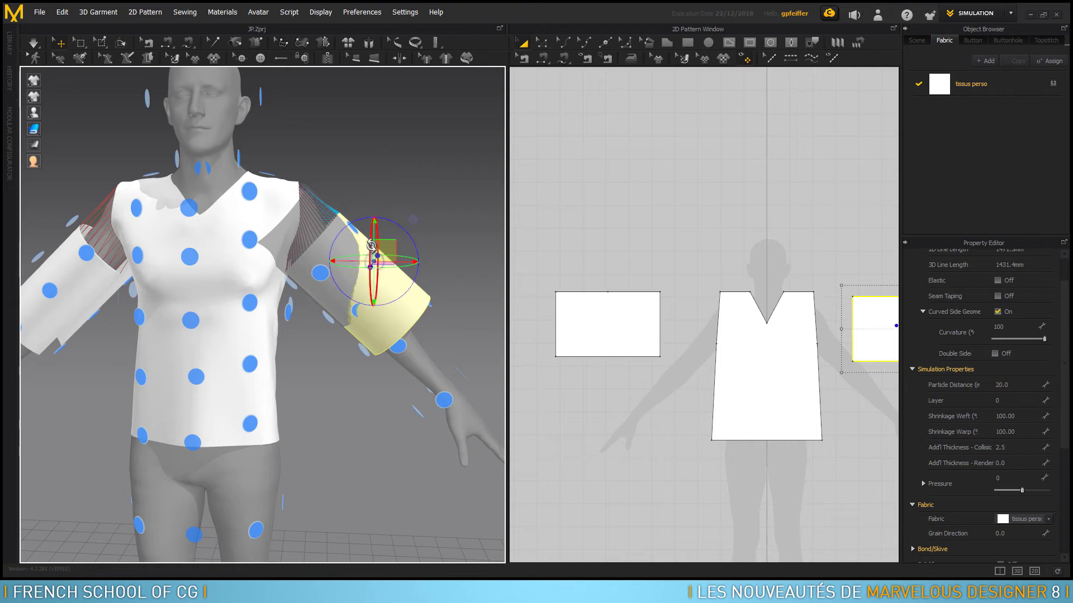
left_click_drag(391, 243, 385, 263)
mouse_move(392, 259)
right_mouse_down()
mouse_move(182, 182)
mouse_move(481, 166)
mouse_move(376, 258)
mouse_move(451, 167)
mouse_move(433, 177)
right_mouse_up()
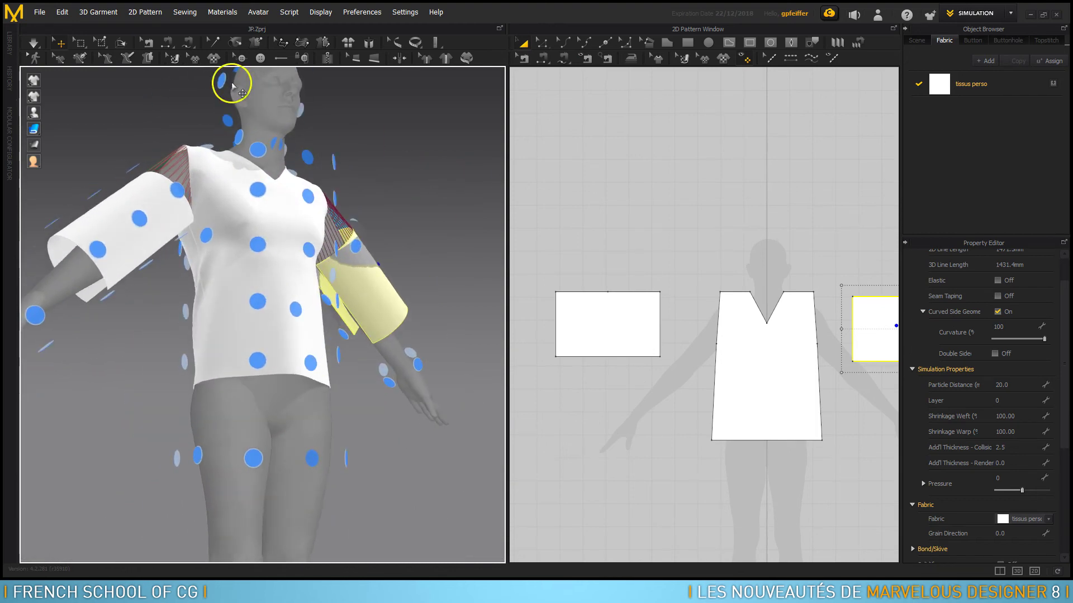
left_click(168, 44)
right_click_drag(168, 112, 145, 304)
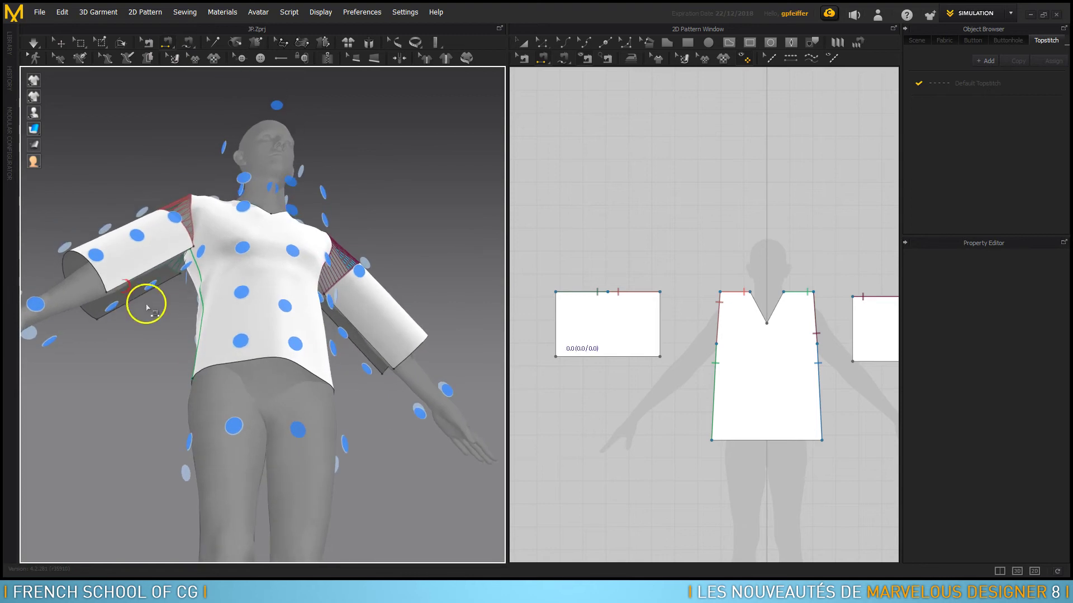
Step: Sew the second sleeve's two 282.1 mm side edges together into a tube
left_click(142, 275)
left_click(302, 275)
right_click_drag(379, 241, 378, 329)
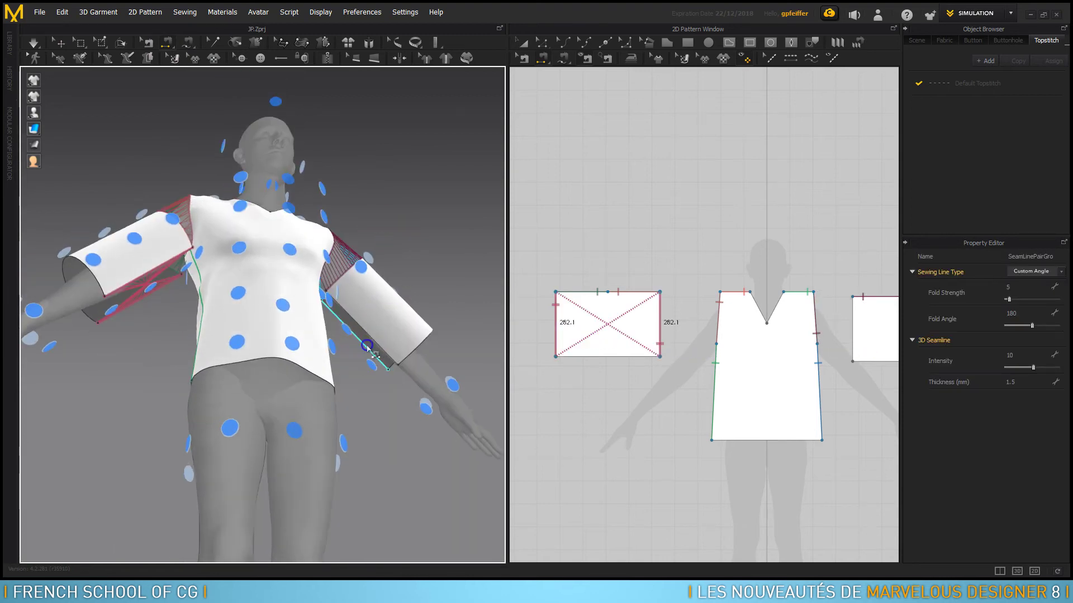
left_click(369, 335)
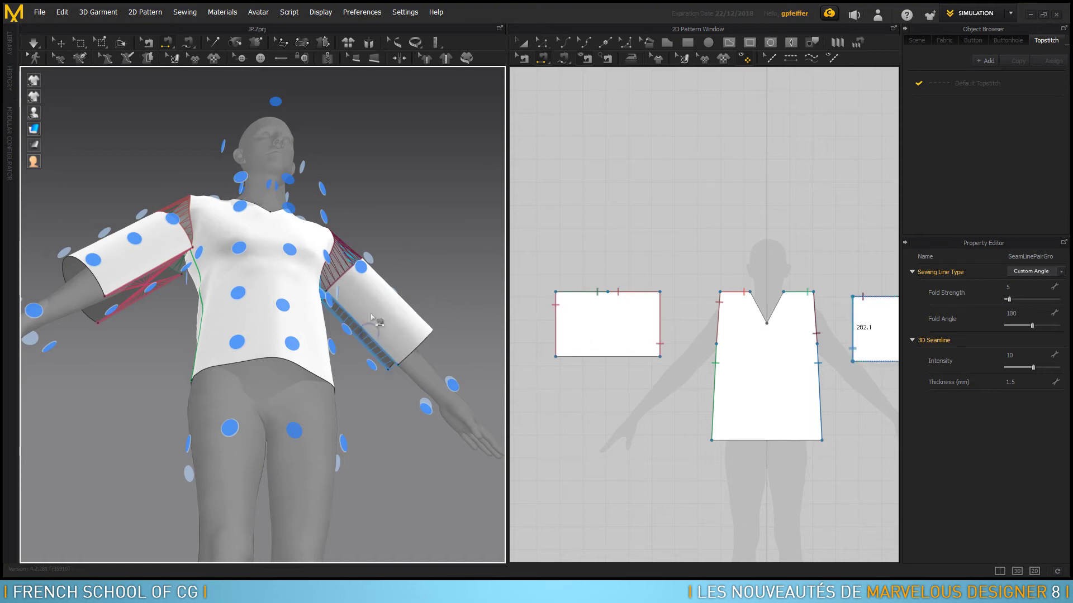
Step: Check the new sleeve seam's right-click options, then view the shirt from a raised three-quarter angle
left_click(148, 43)
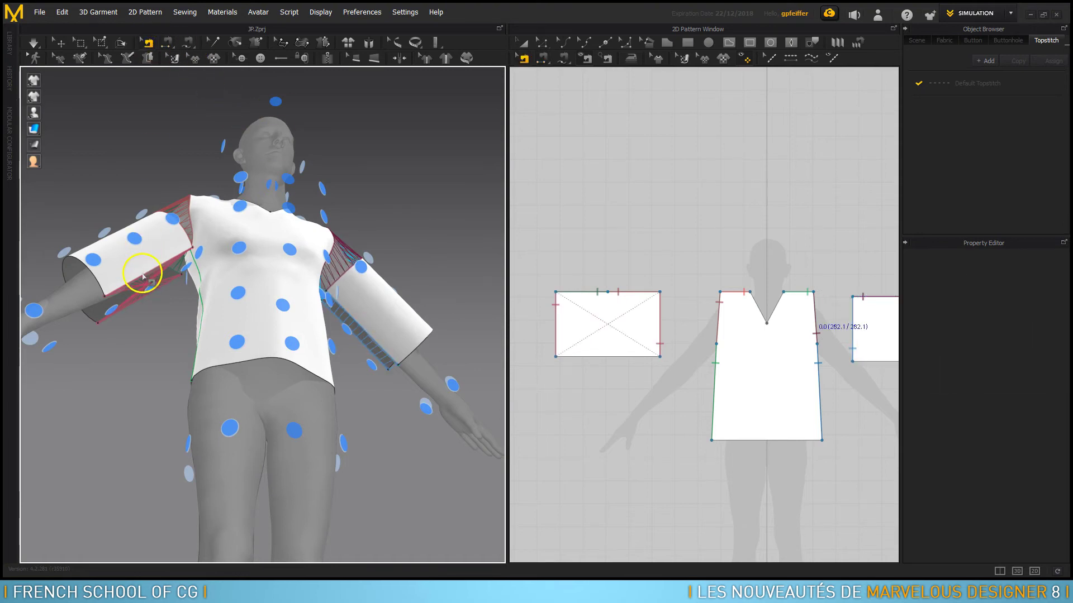
right_click(142, 273)
left_click(167, 318)
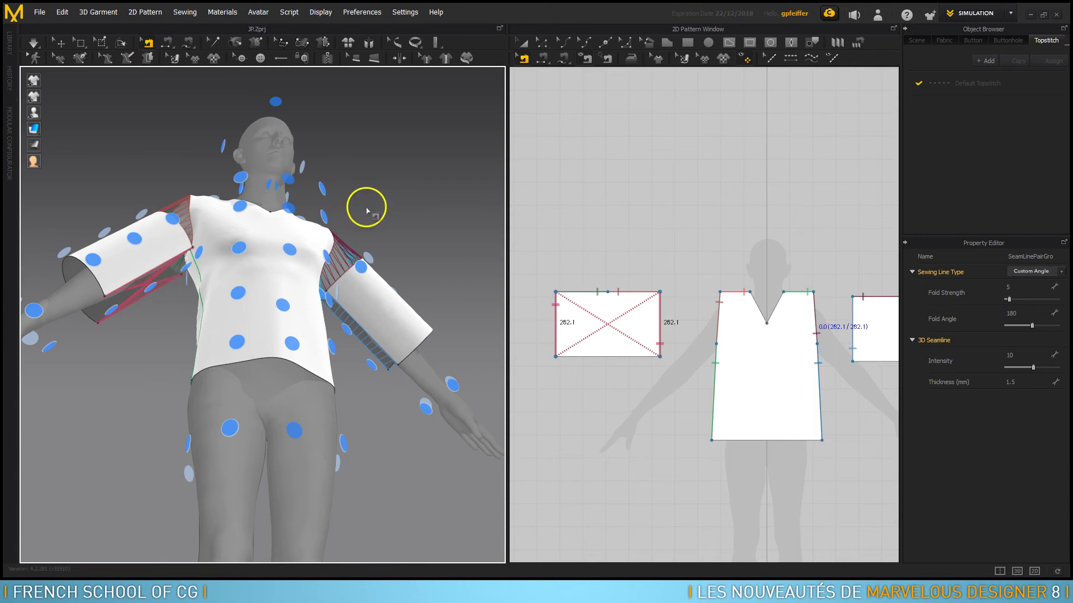
right_click_drag(370, 182, 371, 233)
scroll(112, 132, "up", 3)
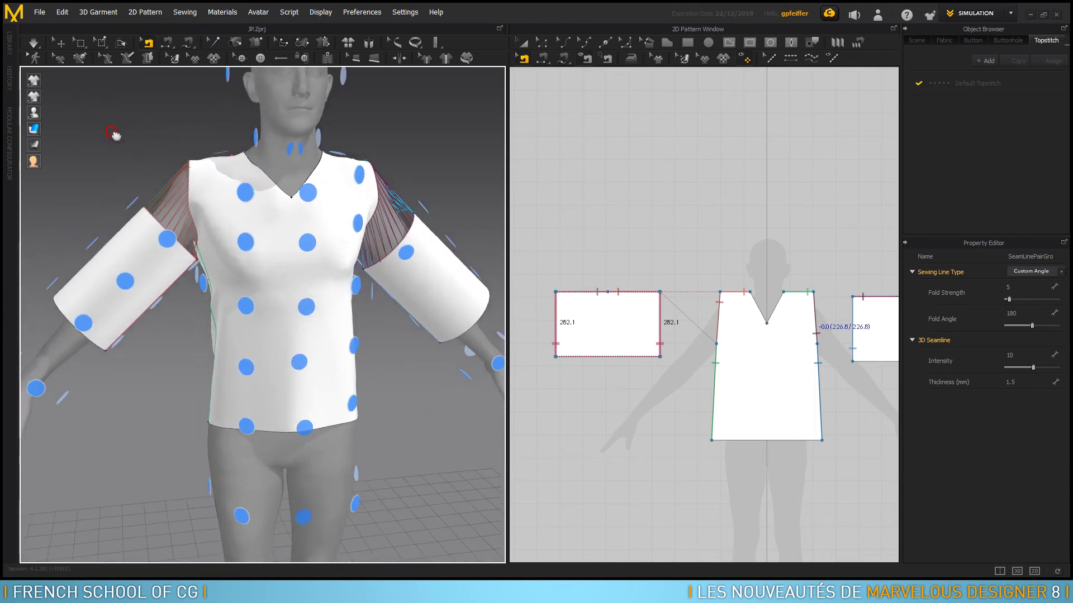
right_click_drag(112, 133, 160, 129)
Step: Select both sleeve patterns, simulate to drape them, and bring up the tissus perso fabric properties
left_click(553, 51)
left_click(616, 310)
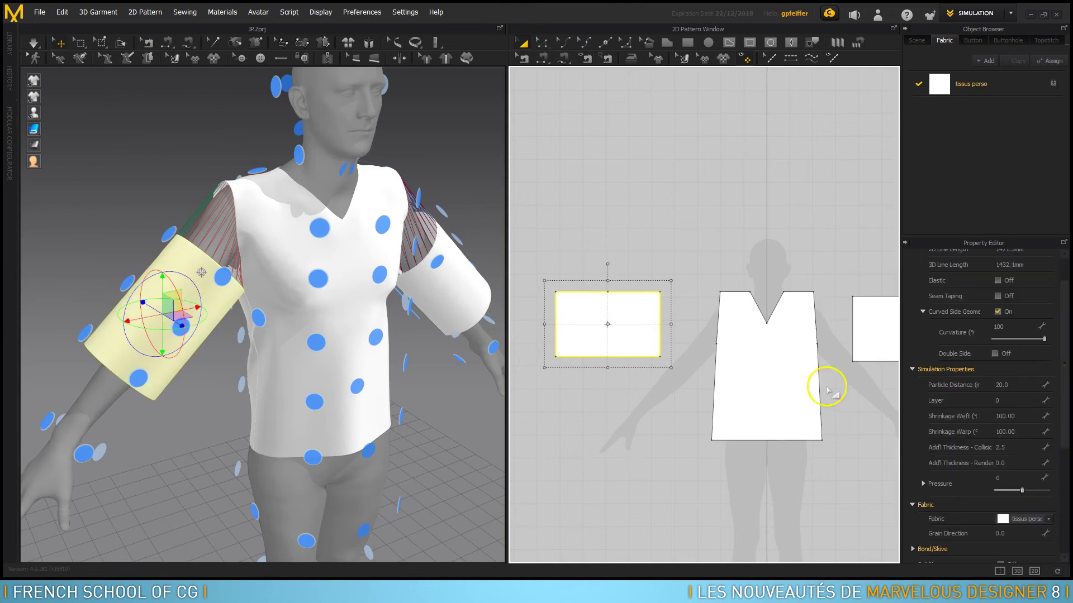
left_click(888, 339)
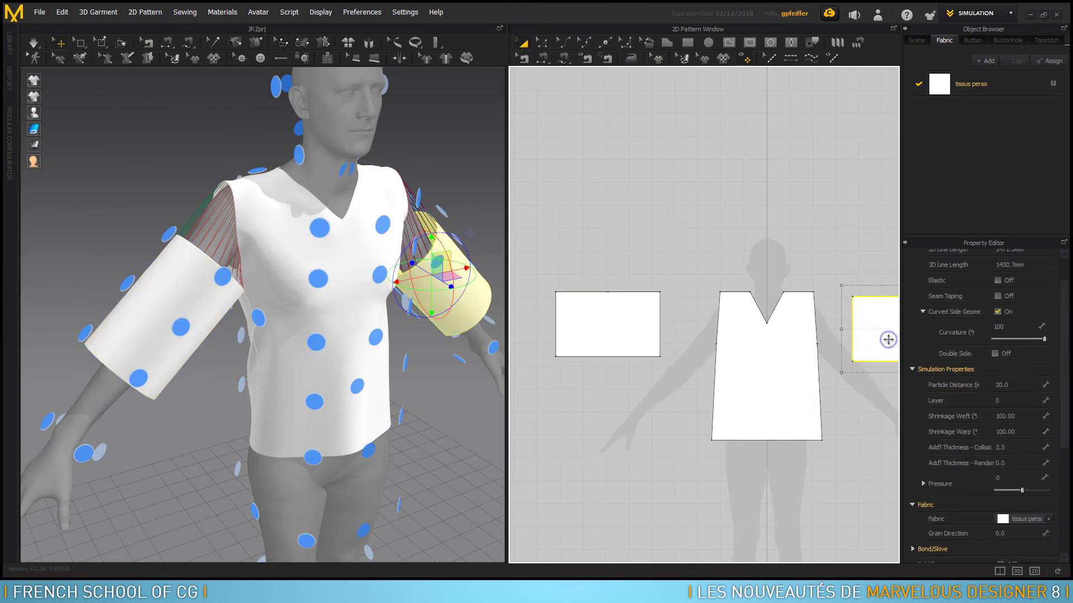
left_click(34, 42)
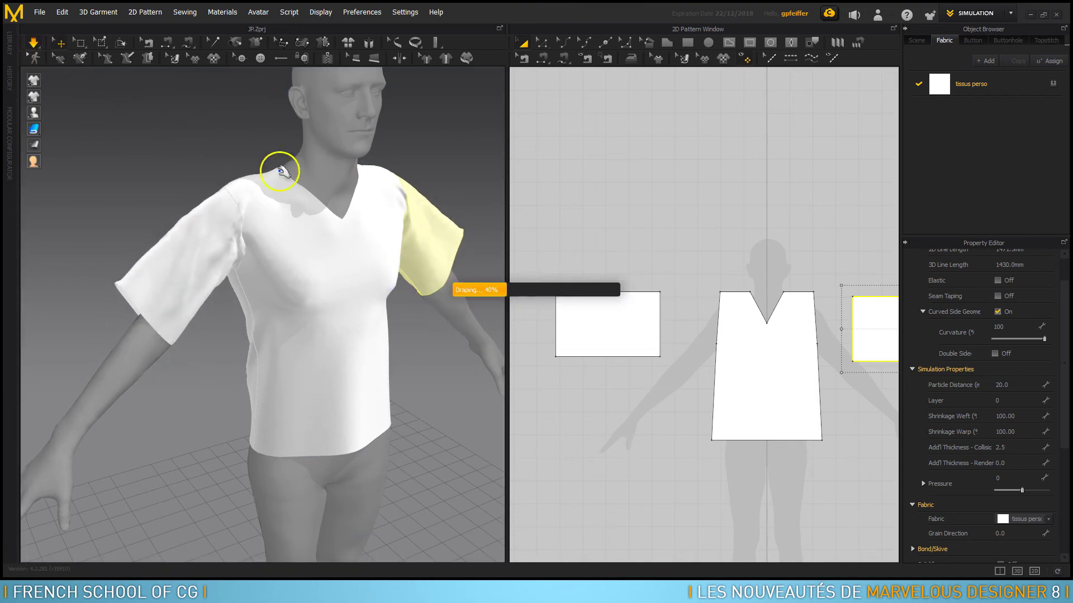
mouse_move(467, 185)
right_mouse_down()
mouse_move(427, 173)
mouse_move(479, 177)
mouse_move(247, 160)
mouse_move(201, 143)
mouse_move(438, 134)
mouse_move(383, 132)
mouse_move(221, 166)
mouse_move(438, 172)
mouse_move(371, 168)
mouse_move(347, 152)
right_mouse_up()
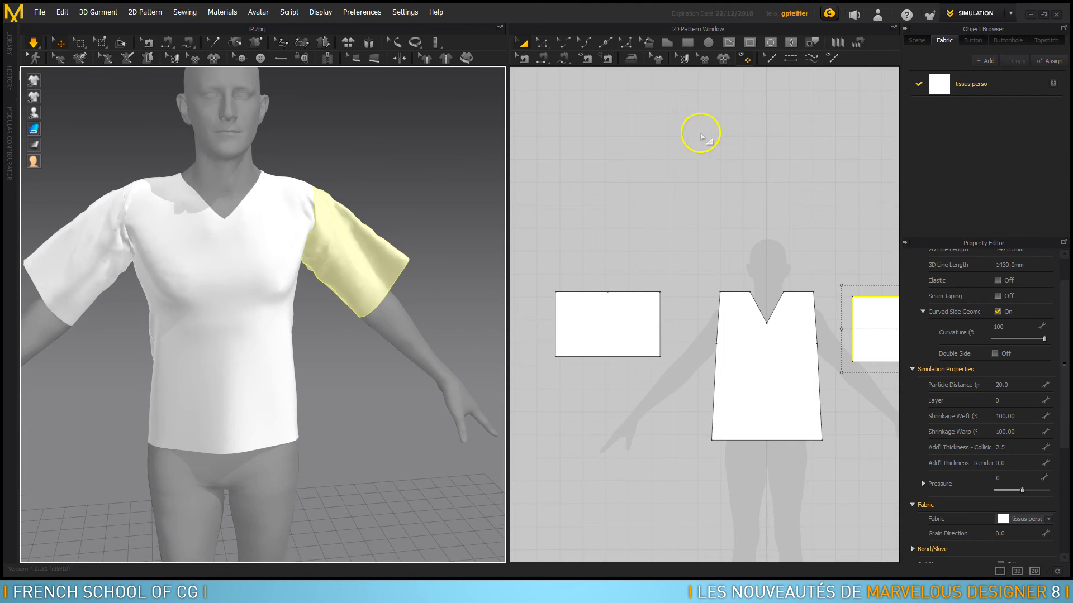
left_click(1017, 89)
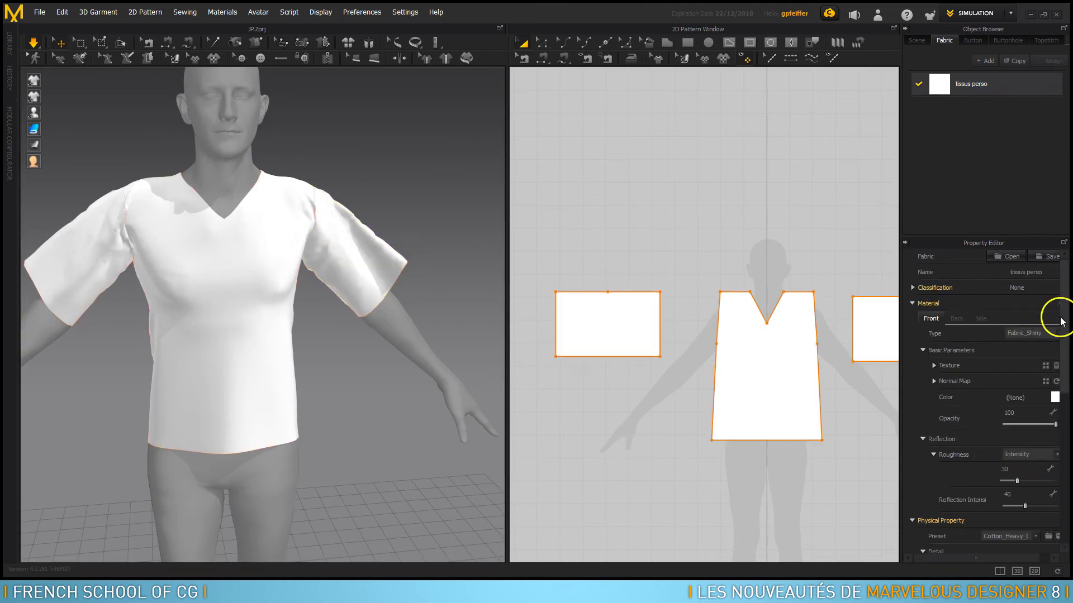
Step: Set the tissus perso fabric's Physical Property preset to Silk_Charmeuse
left_click_drag(1063, 326, 1052, 400)
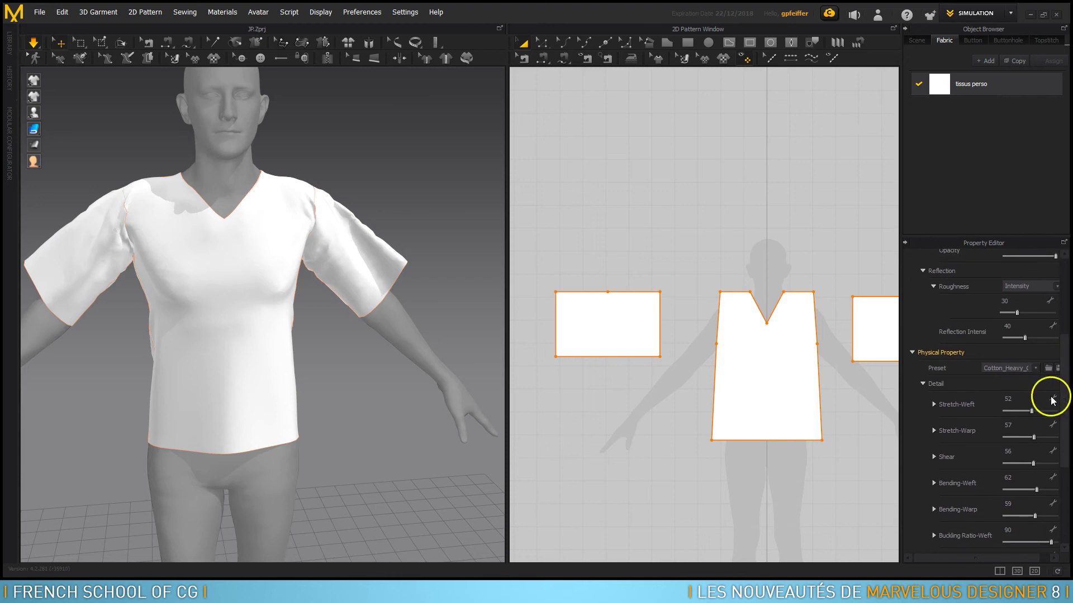
left_click(1030, 373)
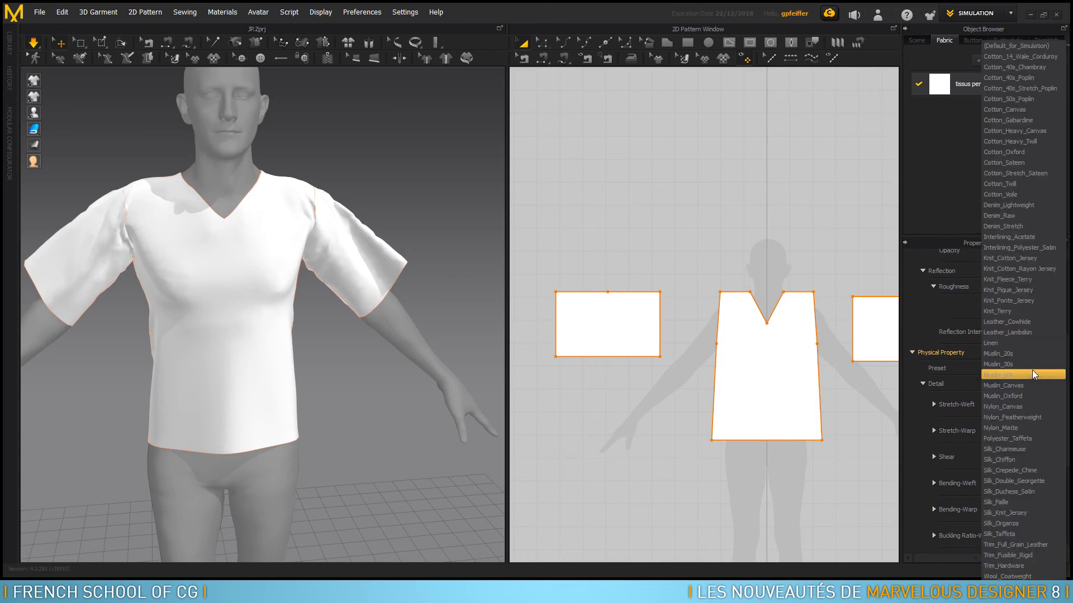
left_click(1018, 448)
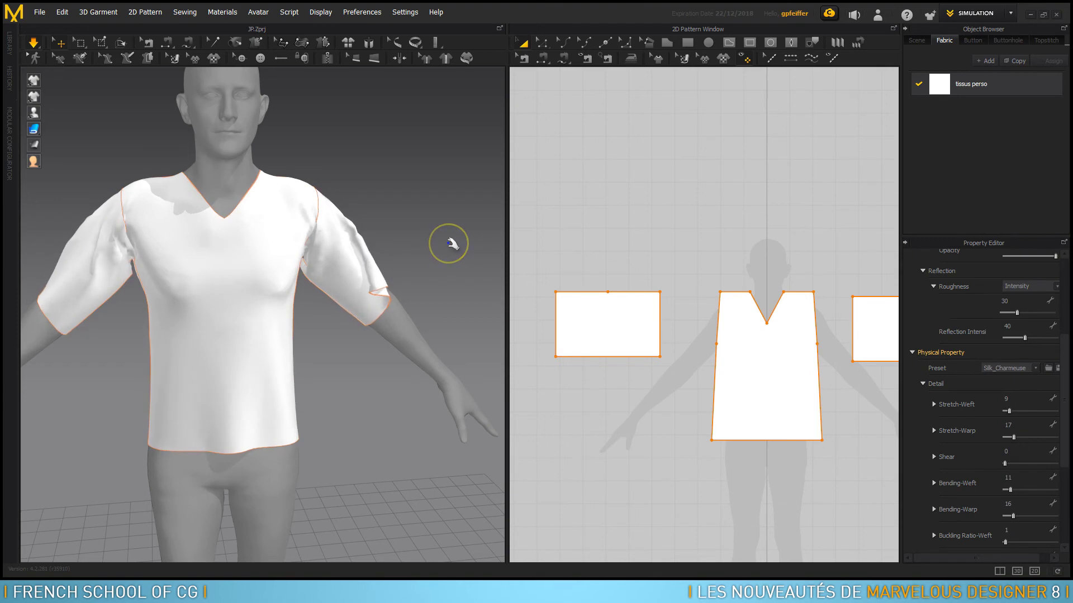
Step: Pull a sleeve down while simulating to test the silk drape, then let it spring back
mouse_move(137, 119)
right_mouse_down()
mouse_move(333, 112)
mouse_move(359, 250)
right_mouse_up()
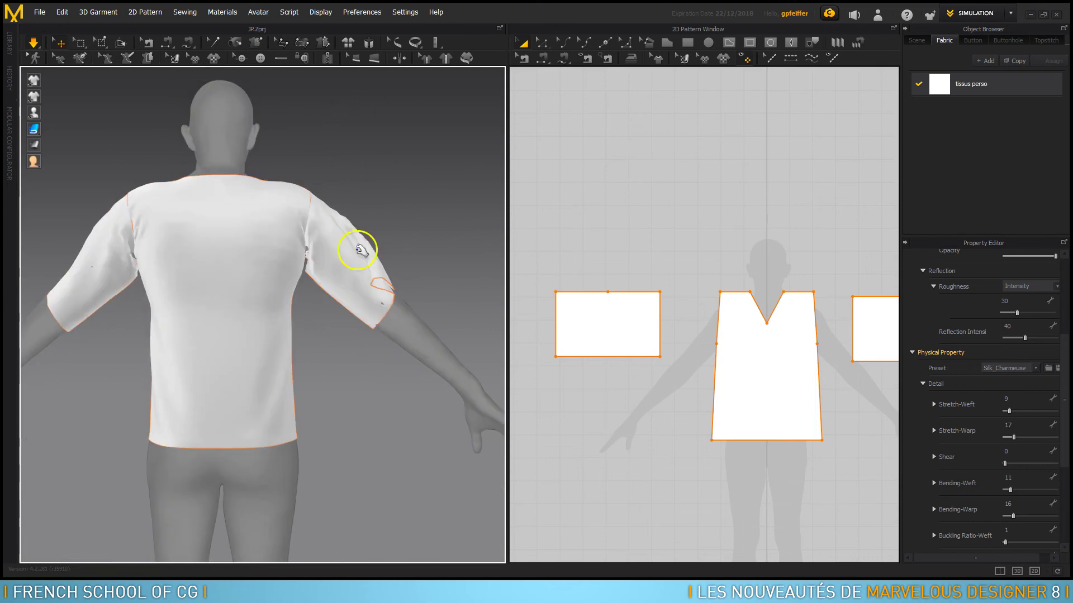
left_click(367, 312)
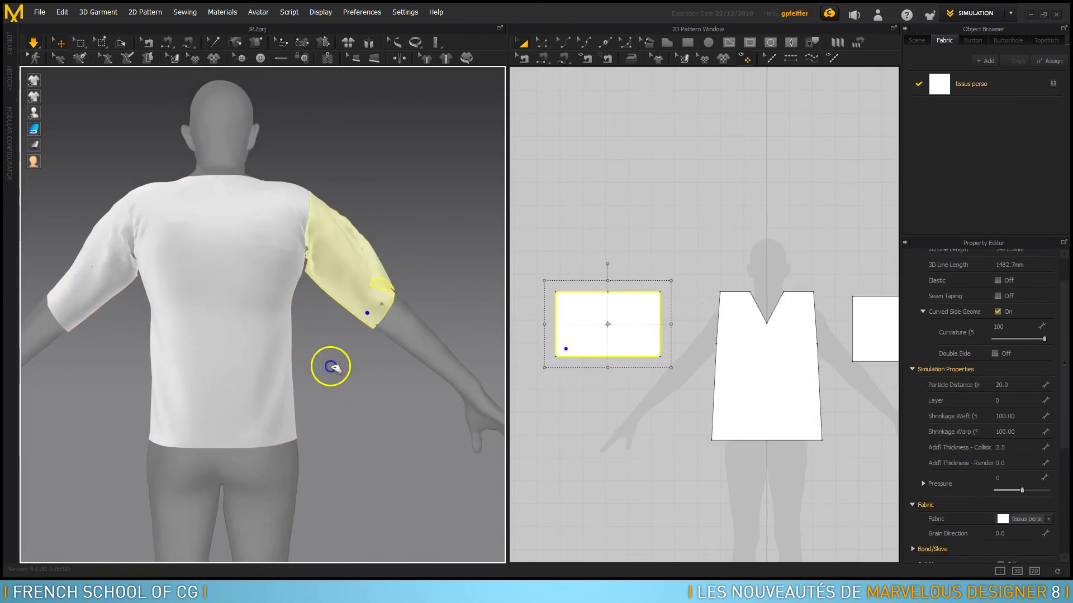
mouse_move(331, 367)
left_mouse_down()
mouse_move(172, 559)
mouse_move(377, 336)
left_mouse_up()
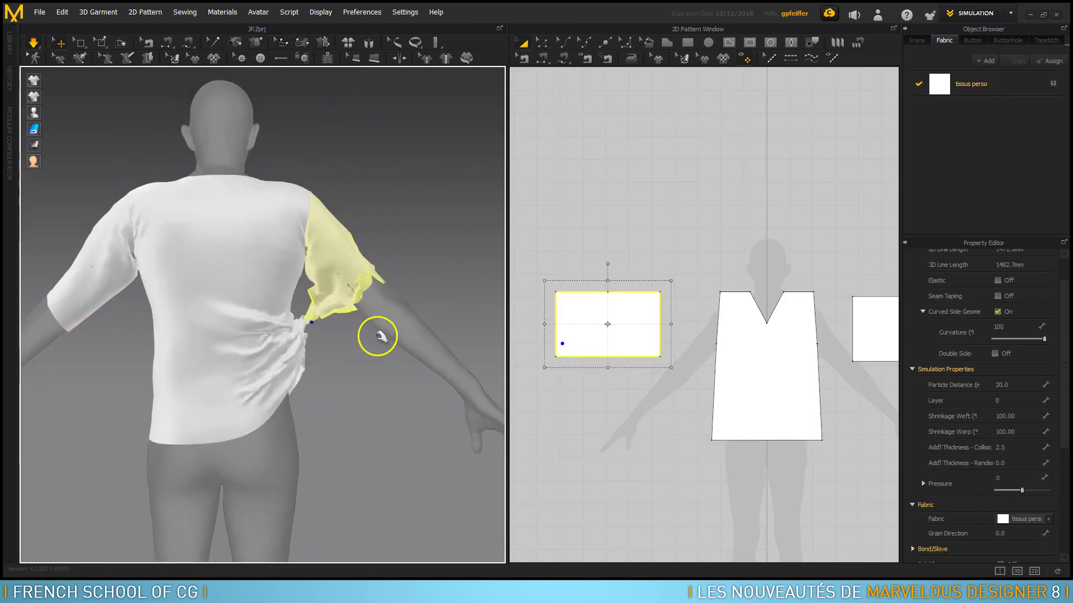
mouse_move(436, 211)
right_mouse_down()
mouse_move(287, 228)
mouse_move(124, 216)
right_mouse_up()
mouse_move(240, 210)
right_mouse_down()
mouse_move(393, 223)
mouse_move(428, 194)
mouse_move(354, 222)
right_mouse_up()
Step: Select the left sleeve pattern and enter 10 as its Particle Distance
left_click(366, 322)
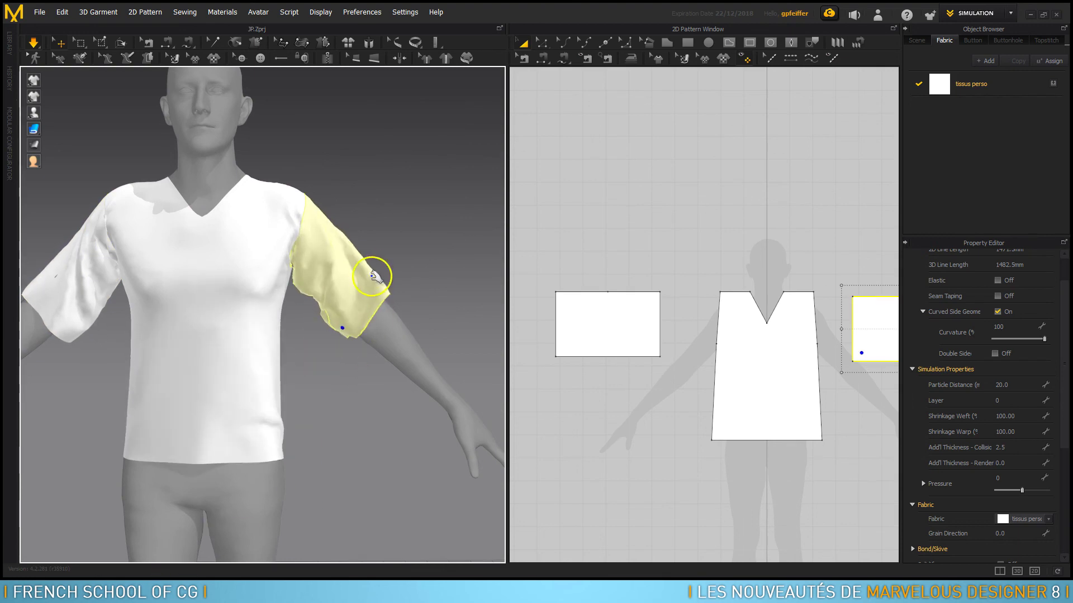
mouse_move(411, 234)
right_mouse_down()
mouse_move(378, 245)
mouse_move(503, 279)
right_mouse_up()
left_click(592, 334)
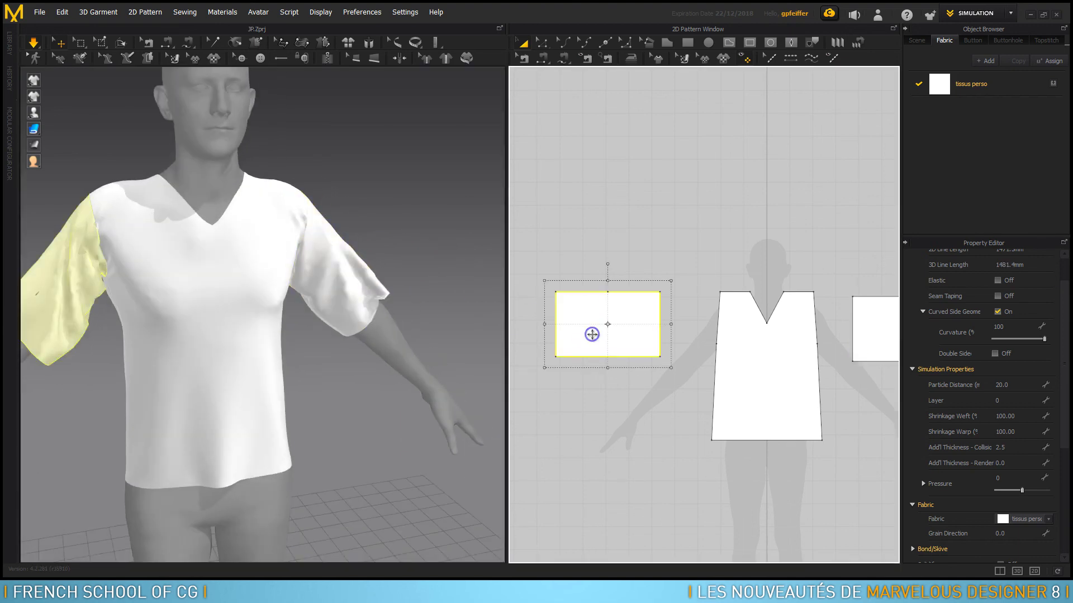
left_click(997, 385)
type("10")
Step: Confirm the left sleeve's value and give the right sleeve a Particle Distance of 10 too
key("Return")
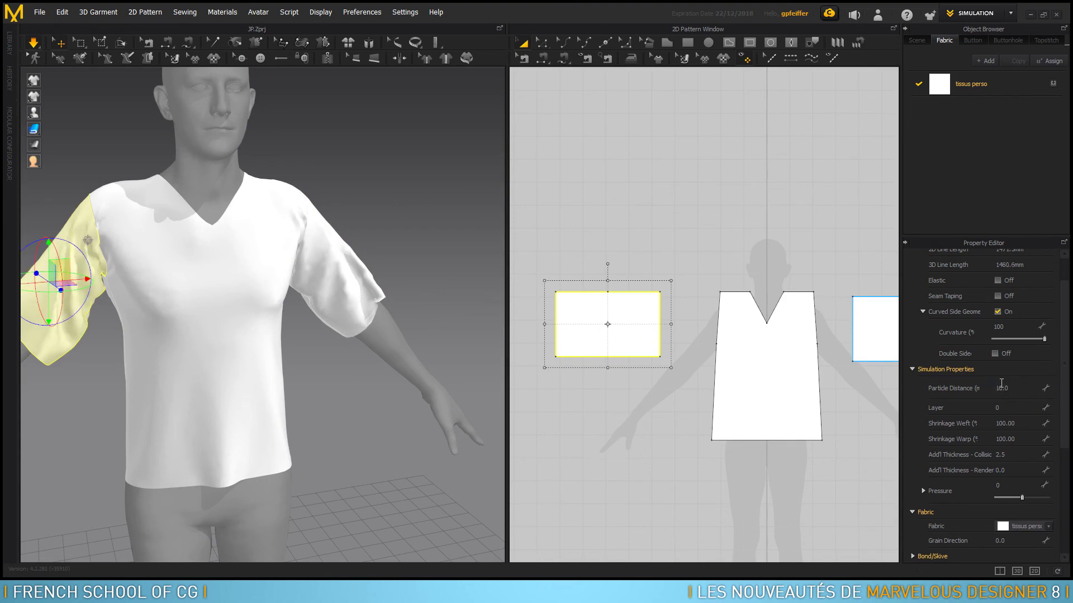
left_click(894, 329)
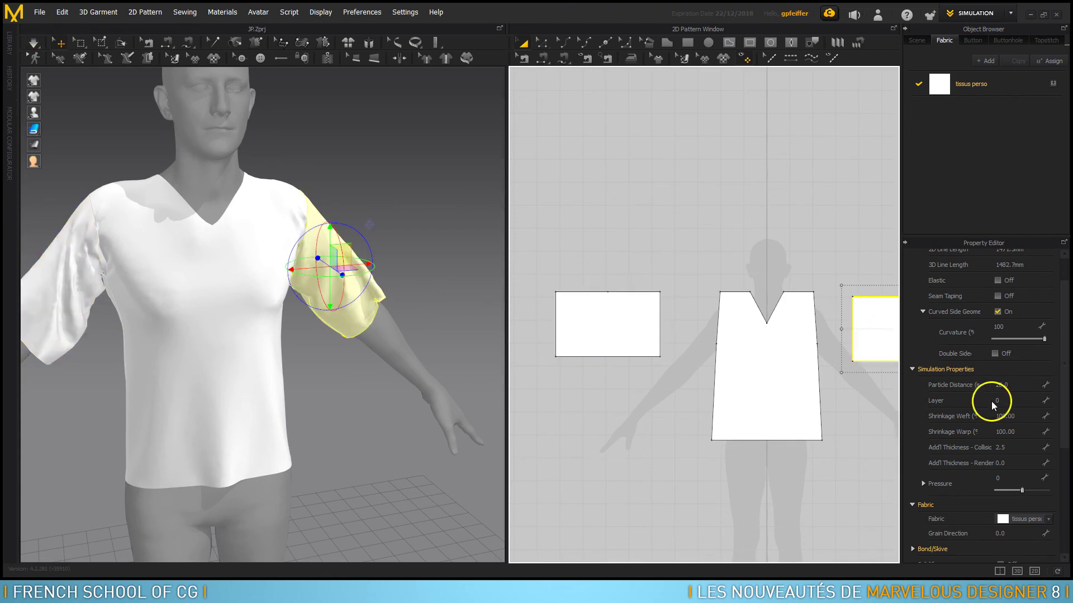
left_click(1000, 385)
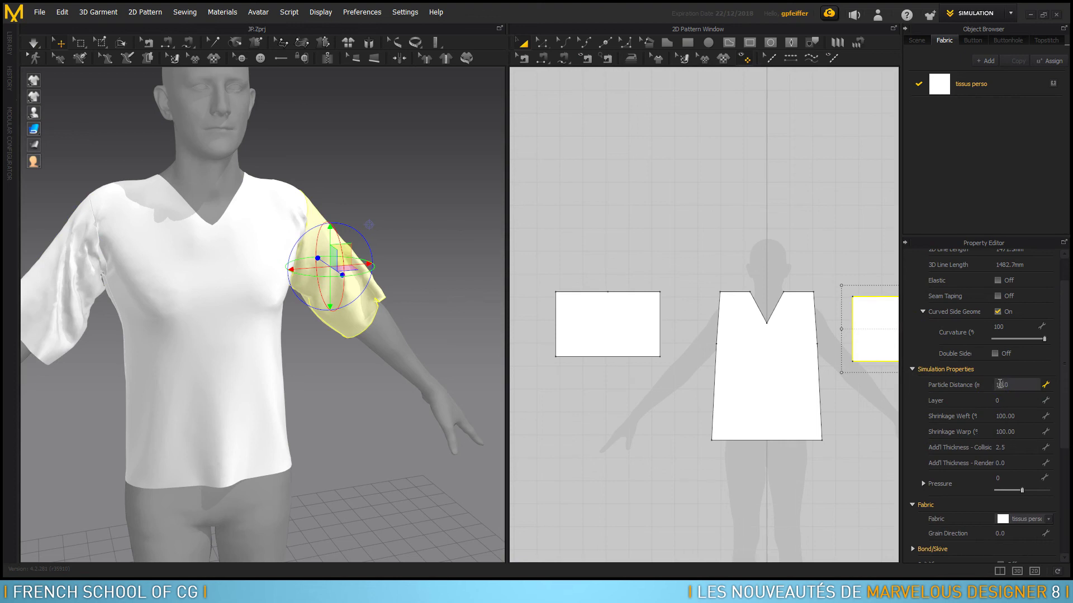
type("10")
Step: Re-run the simulation and orbit around the avatar to inspect the finer sleeve folds
mouse_move(379, 161)
right_mouse_down()
mouse_move(412, 160)
mouse_move(170, 84)
right_mouse_up()
left_click(33, 43)
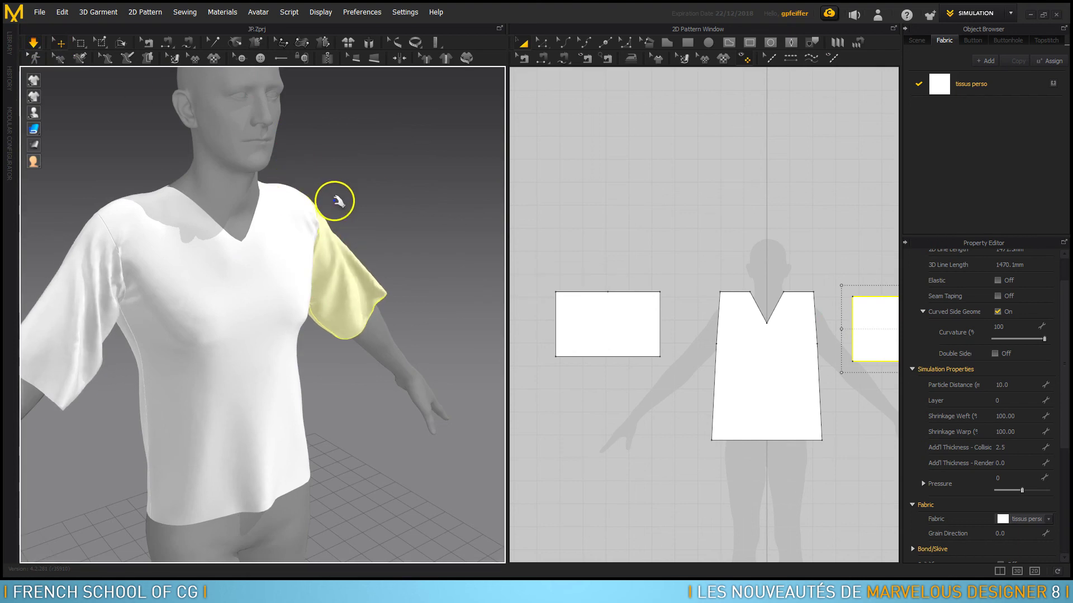
mouse_move(389, 208)
right_mouse_down()
mouse_move(288, 198)
mouse_move(218, 207)
right_mouse_up()
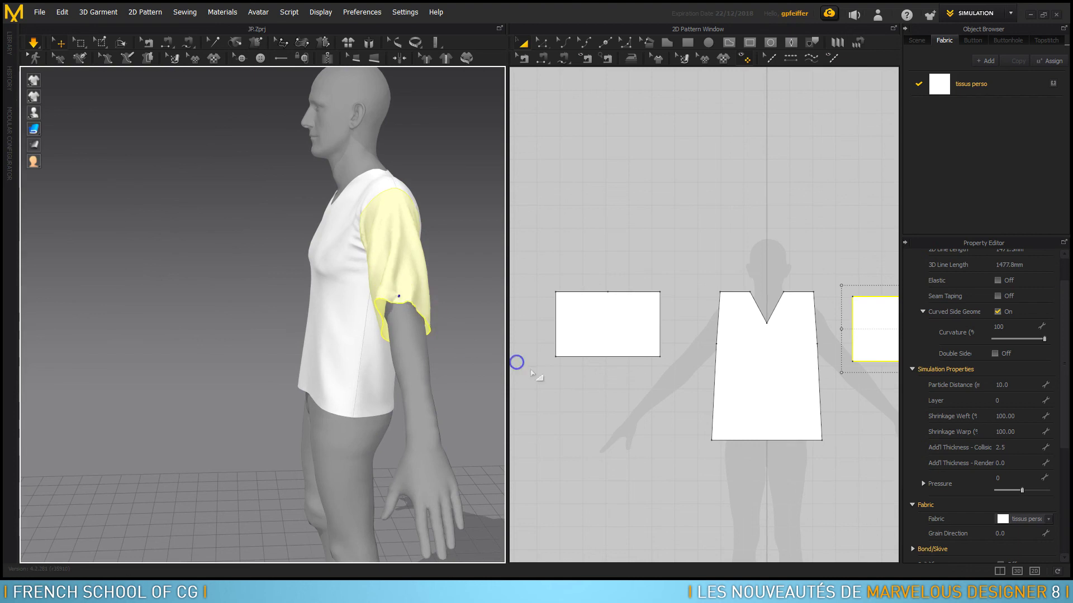
mouse_move(360, 318)
right_mouse_down()
mouse_move(335, 293)
mouse_move(421, 223)
mouse_move(382, 201)
right_mouse_up()
scroll(424, 207, "up", 5)
scroll(422, 210, "down", 5)
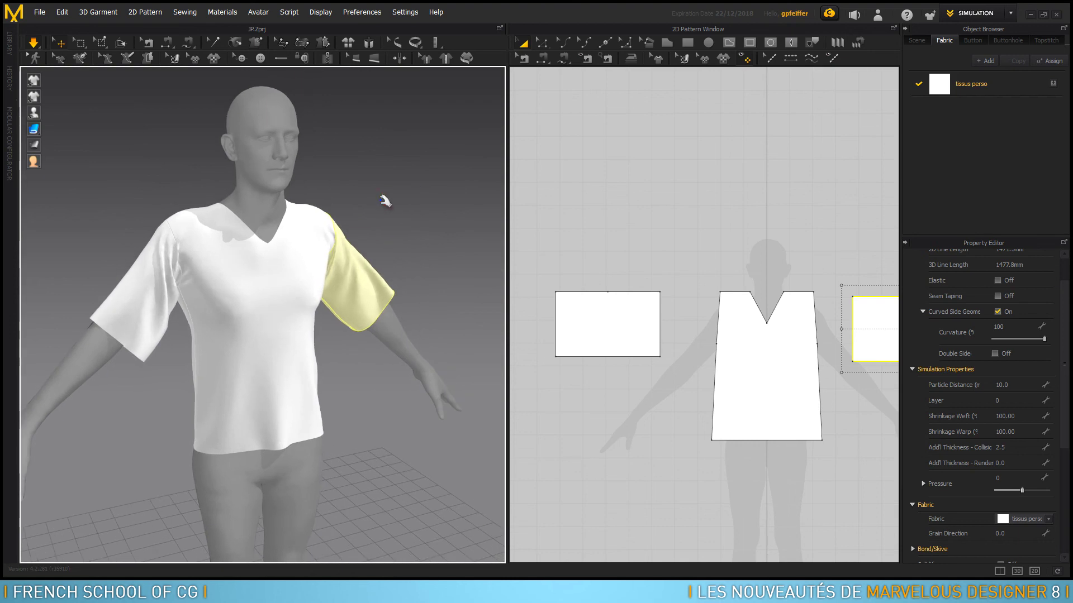